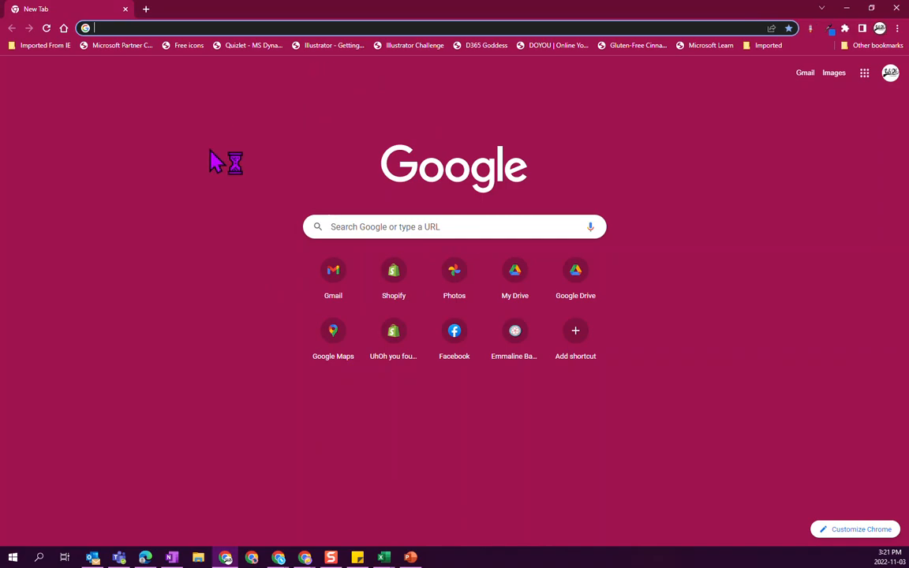
Open the Linktree home page at linktr.ee.
{"action": "type", "text": "linktr.ee/admin/settings"}
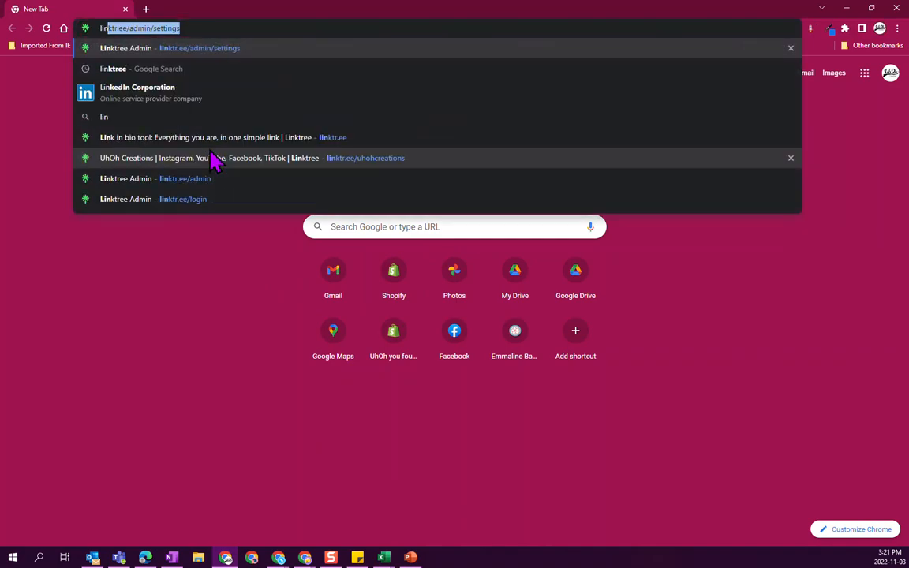
{"action": "key", "text": "Right"}
{"action": "key", "text": "ctrl+shift+Left"}
{"action": "key", "text": "ctrl+shift+Left"}
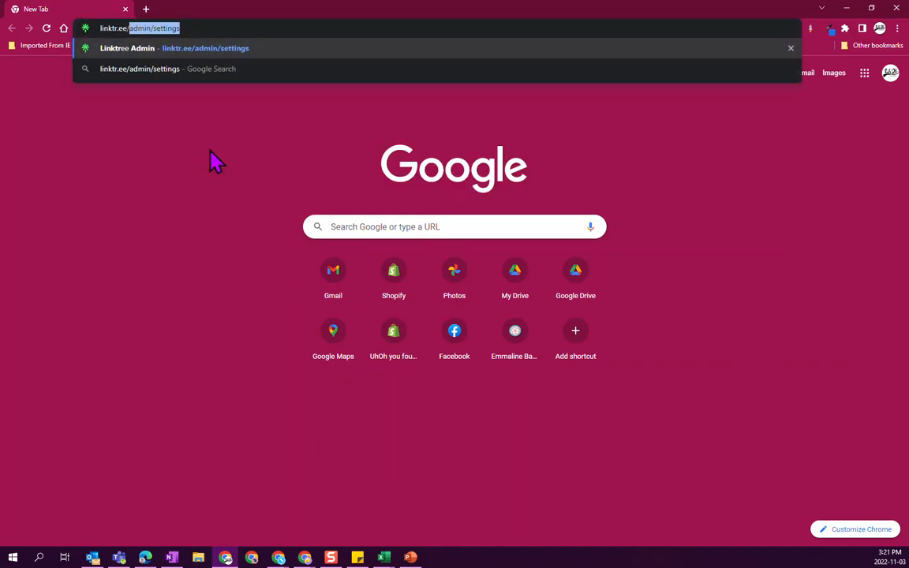
{"action": "key", "text": "BackSpace"}
{"action": "key", "text": "Return"}
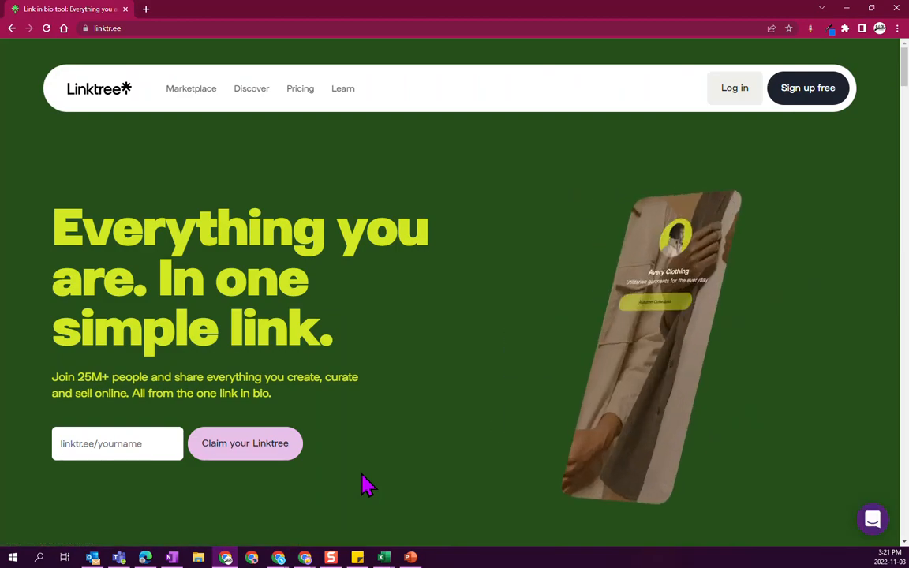
Open Instagram in a new tab and follow the Linktree link in the uhohcreations profile bio.
{"action": "left_click", "coordinate": [146, 9]}
{"action": "type", "text": "inst"}
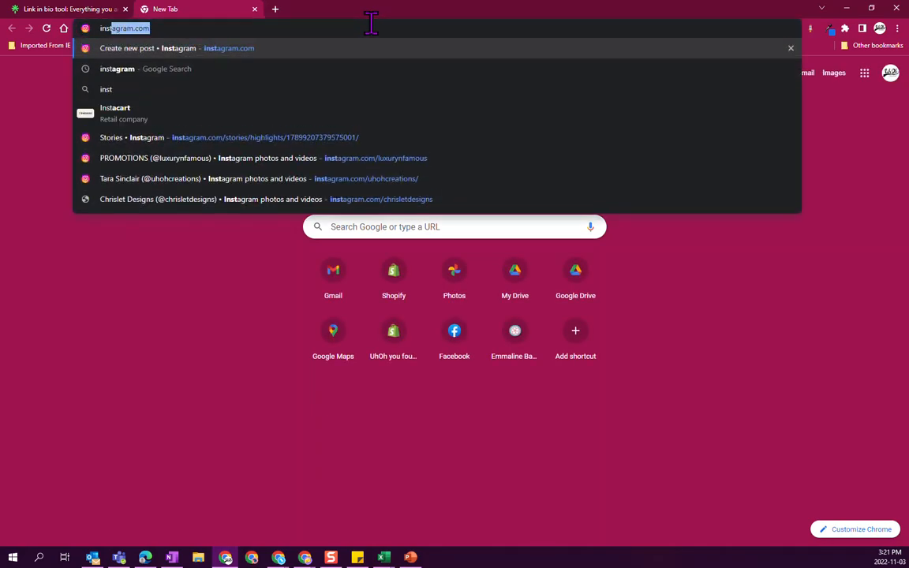
{"action": "key", "text": "Return"}
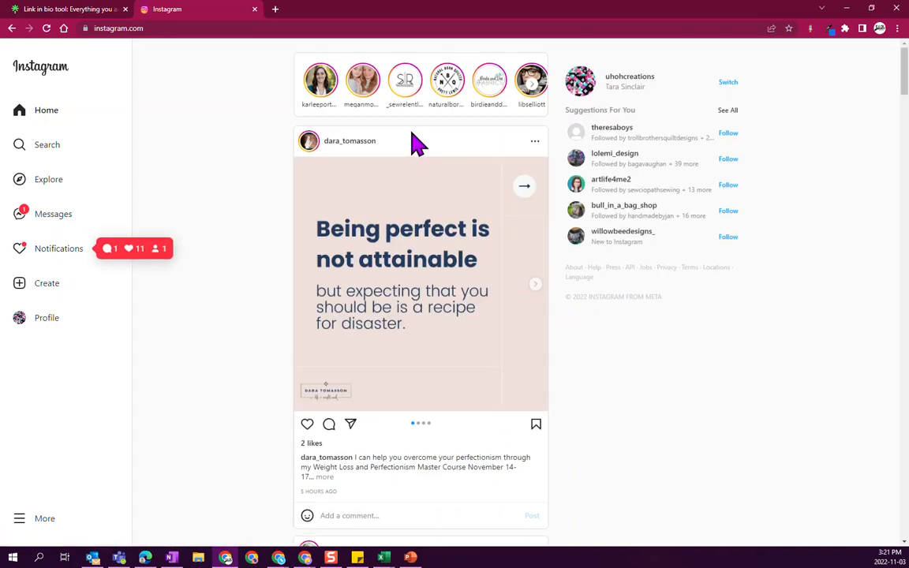
{"action": "left_click", "coordinate": [585, 94]}
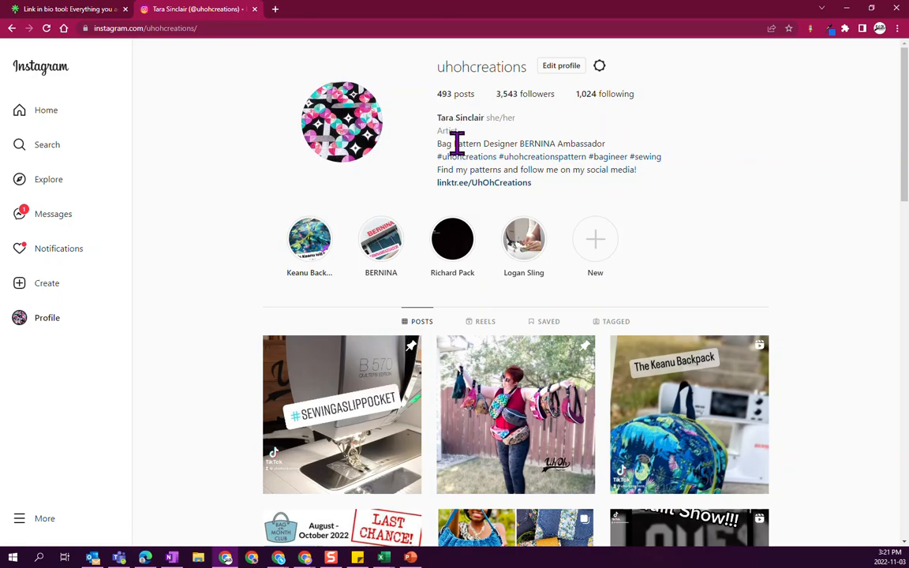
{"action": "left_click", "coordinate": [490, 183]}
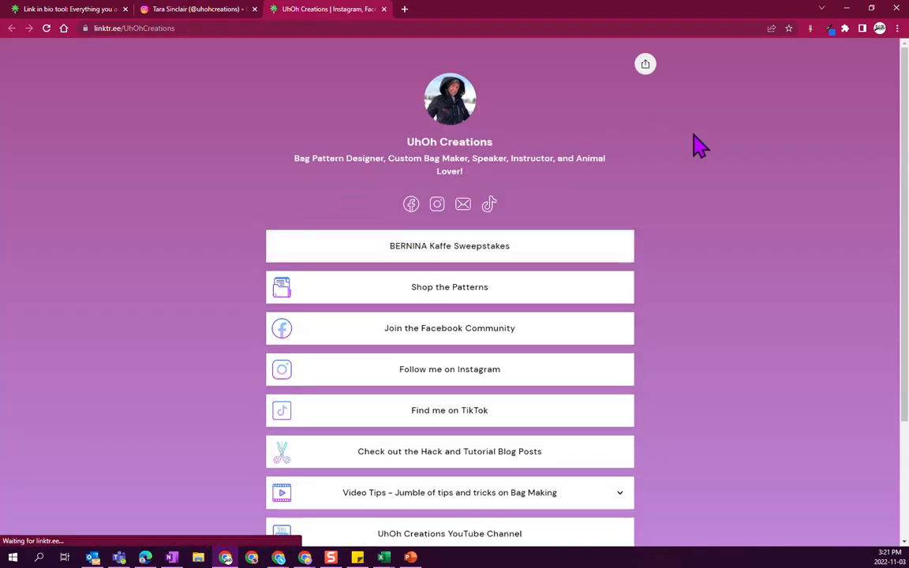
Examine the links on the UhOh Creations Linktree page, including a look at its YouTube channel, and close the channel page.
{"action": "scroll", "coordinate": [669, 294], "scroll_direction": "down", "scroll_amount": 2}
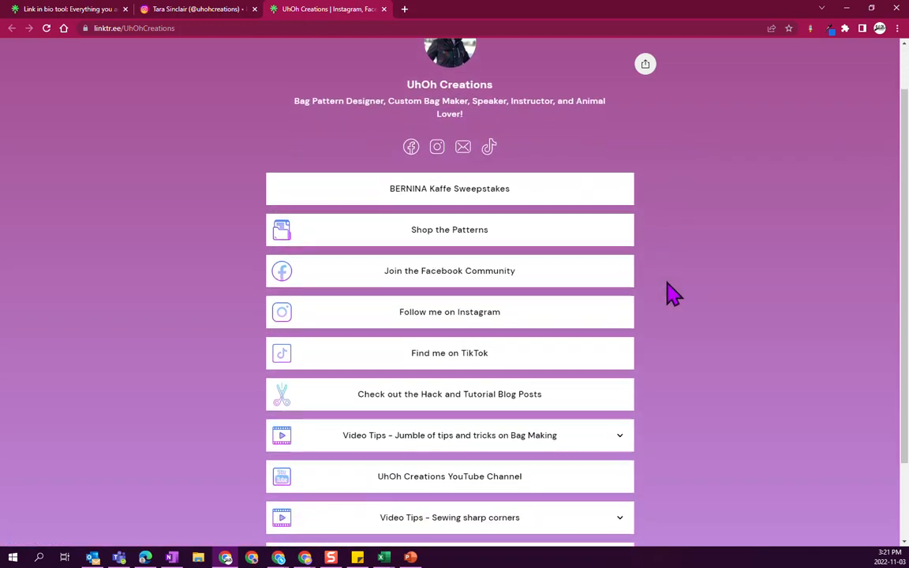
{"action": "scroll", "coordinate": [669, 294], "scroll_direction": "up", "scroll_amount": 1}
{"action": "scroll", "coordinate": [669, 294], "scroll_direction": "up", "scroll_amount": 1}
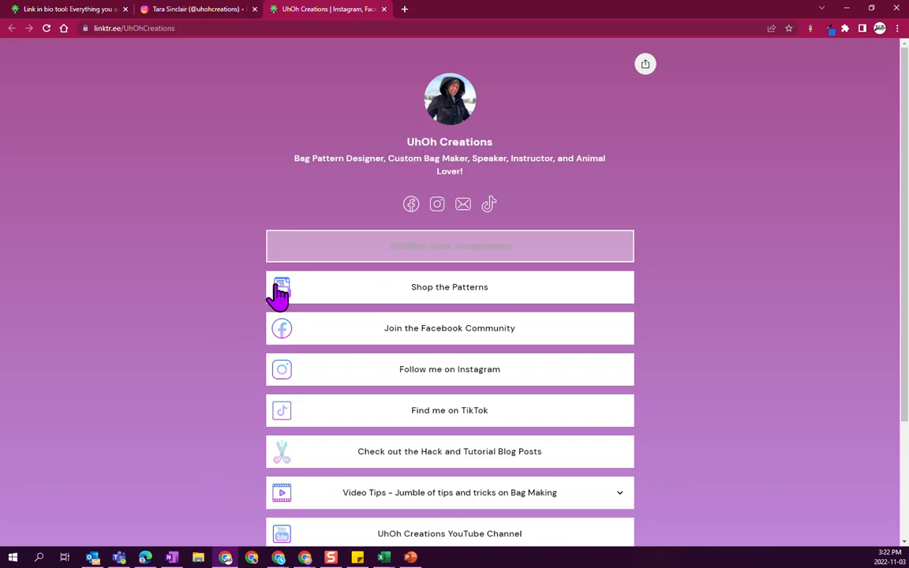
{"action": "scroll", "coordinate": [237, 430], "scroll_direction": "down", "scroll_amount": 1}
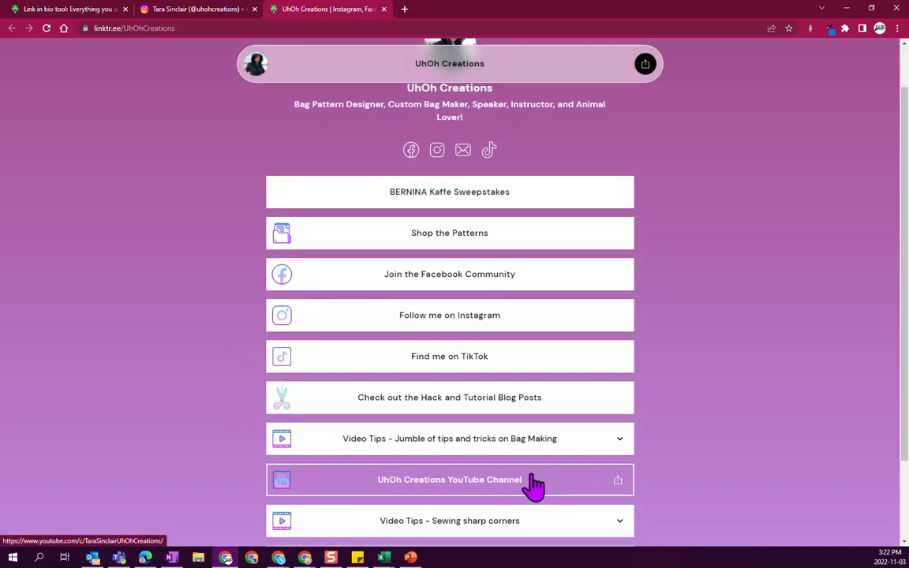
{"action": "left_click", "coordinate": [487, 489]}
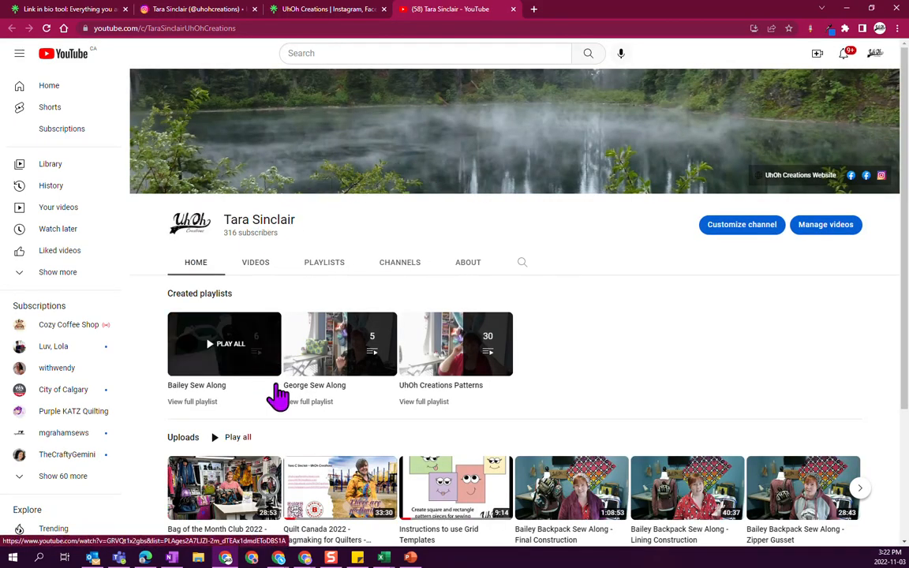
{"action": "scroll", "coordinate": [575, 341], "scroll_direction": "down", "scroll_amount": 2}
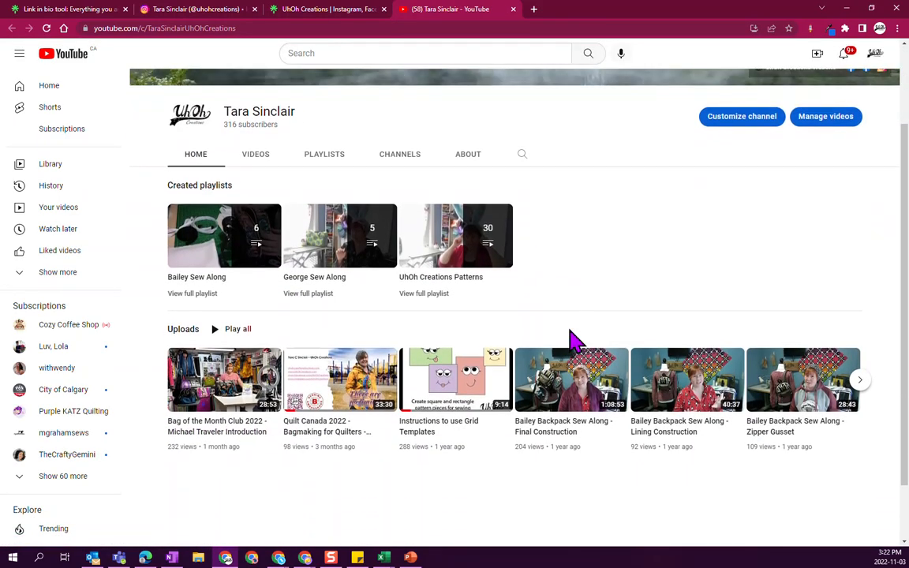
{"action": "scroll", "coordinate": [608, 304], "scroll_direction": "up", "scroll_amount": 2}
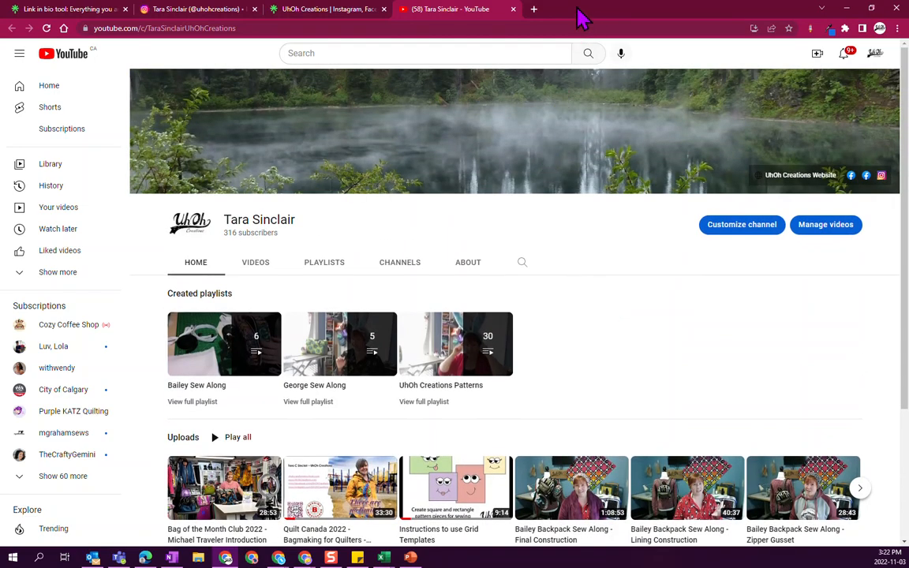
{"action": "left_click", "coordinate": [513, 10]}
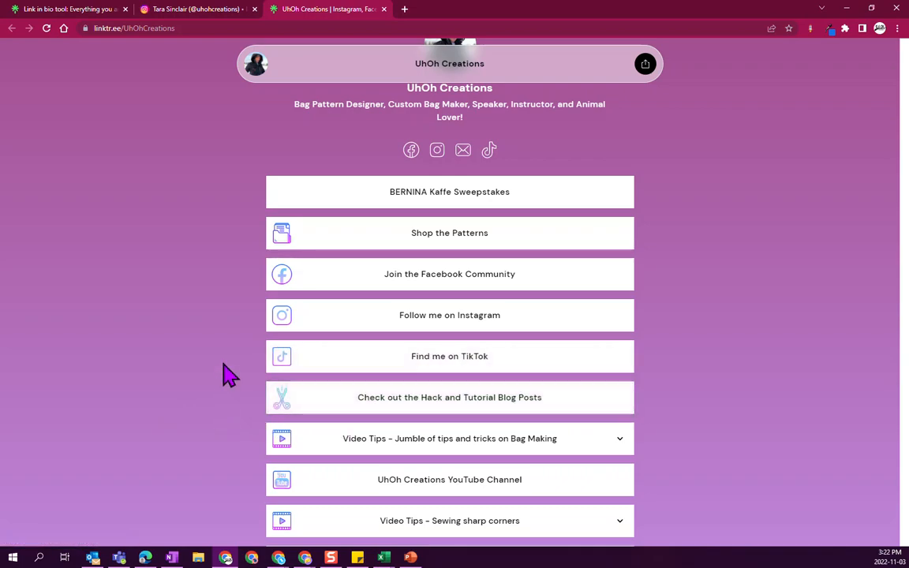
{"action": "scroll", "coordinate": [226, 374], "scroll_direction": "up", "scroll_amount": 1}
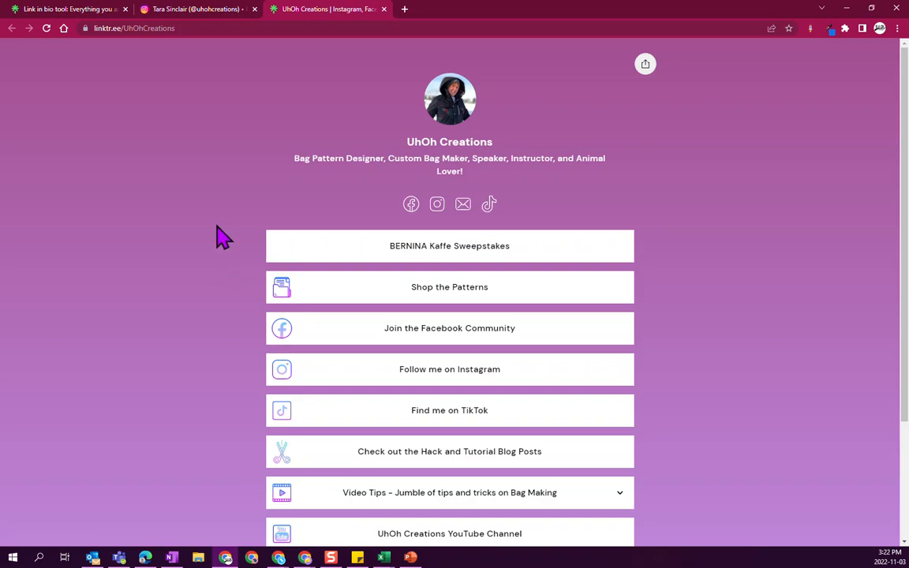
Return to the Linktree home page and log in to the admin area.
{"action": "left_click", "coordinate": [64, 12]}
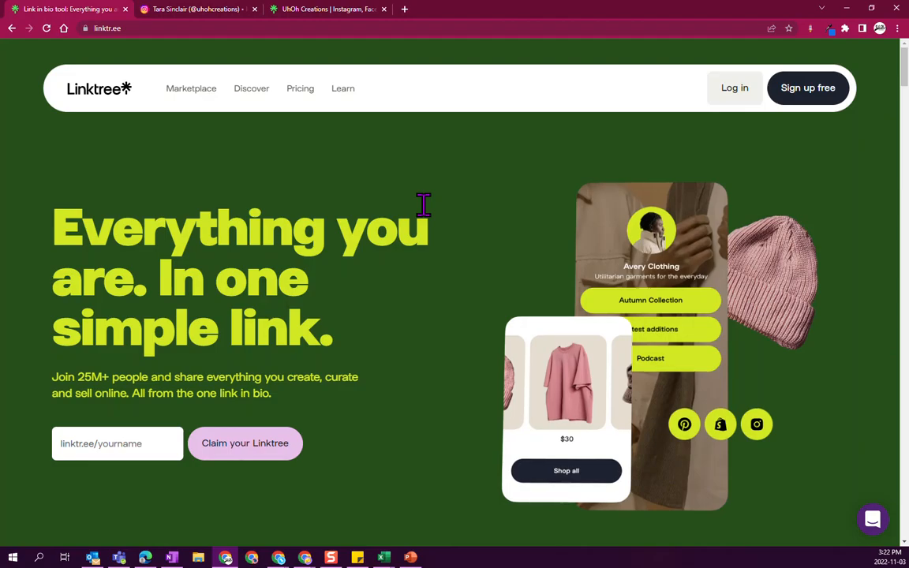
{"action": "left_click", "coordinate": [739, 90]}
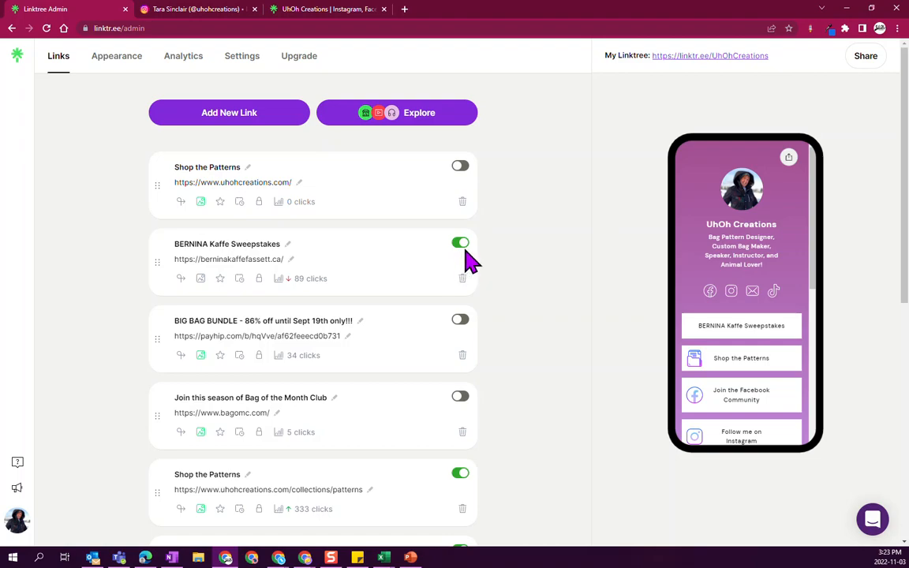
Try the visibility toggle of the uppermost Shop the Patterns link, switching it on and off again.
{"action": "left_click", "coordinate": [459, 167]}
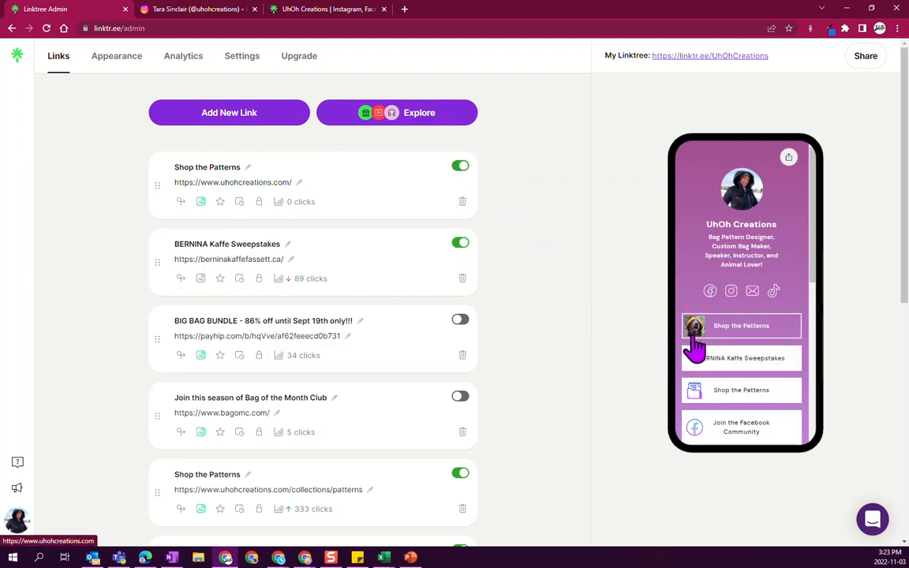
{"action": "left_click", "coordinate": [460, 167]}
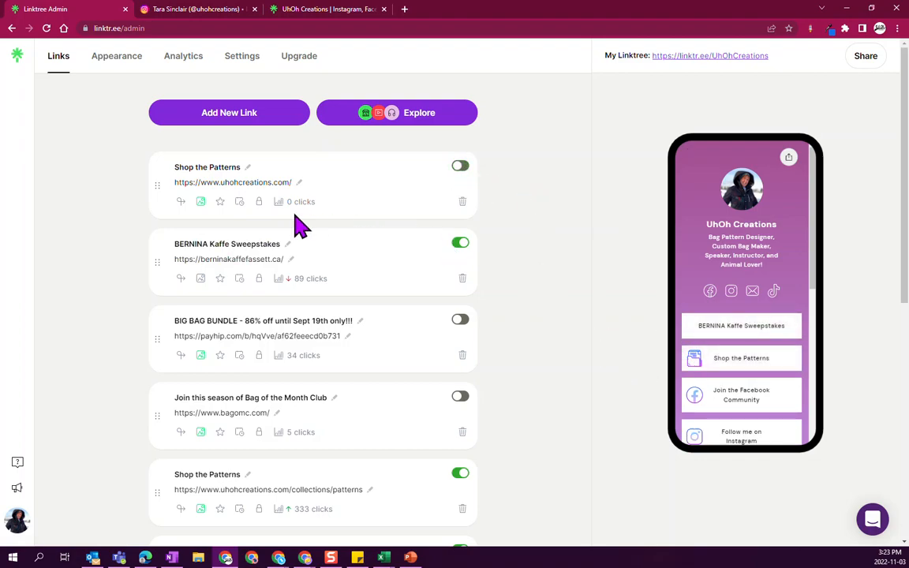
Add a new link with a title starting "I like sushi - or shooshi, right" and ending with the friend's name.
{"action": "left_click", "coordinate": [224, 131]}
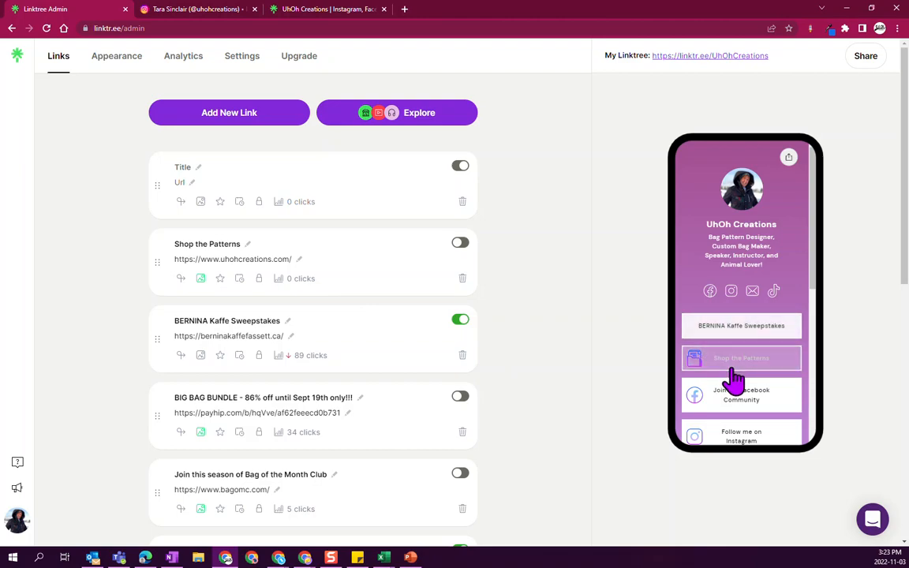
{"action": "left_click", "coordinate": [199, 167]}
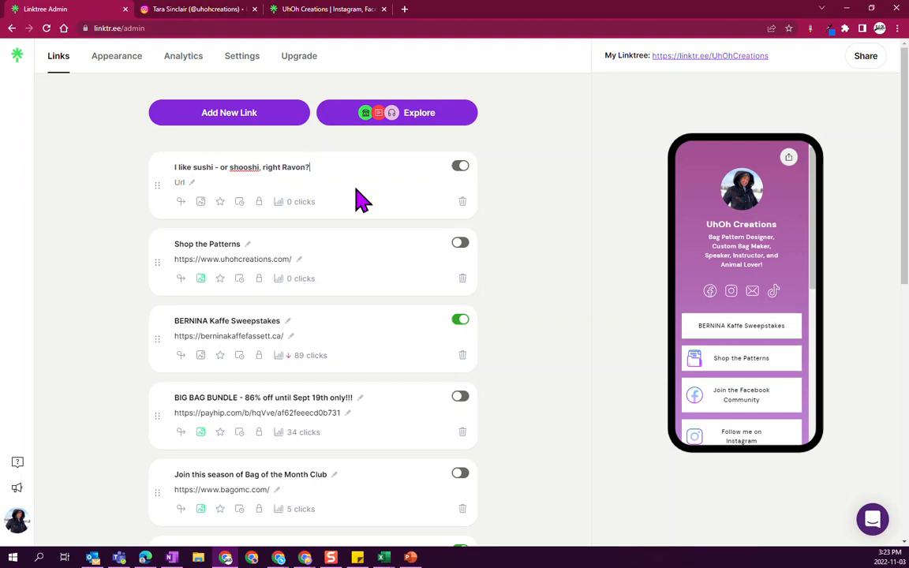
{"action": "left_click", "coordinate": [180, 182]}
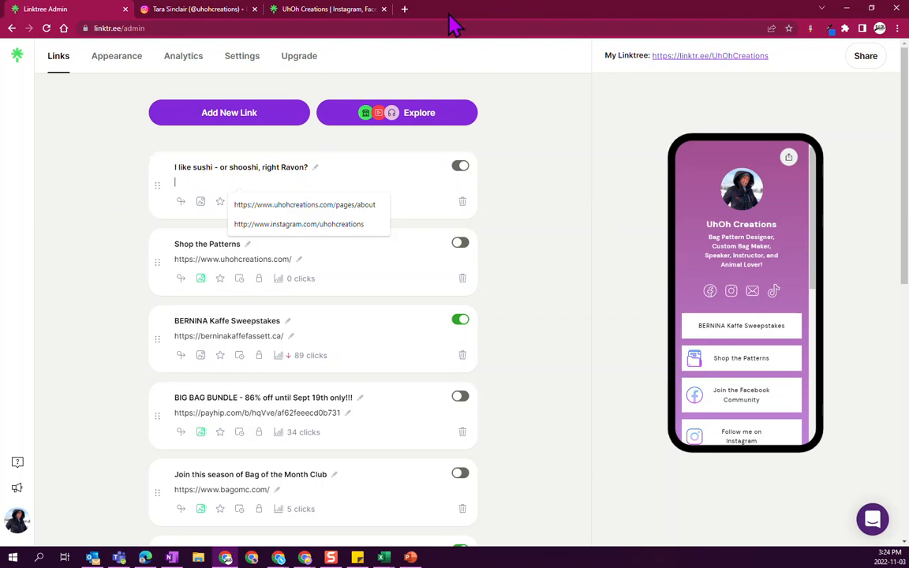
Search for "inglewood pizza calgary" in a new tab, open the Inglewood Pizza website and copy its address.
{"action": "left_click", "coordinate": [405, 11]}
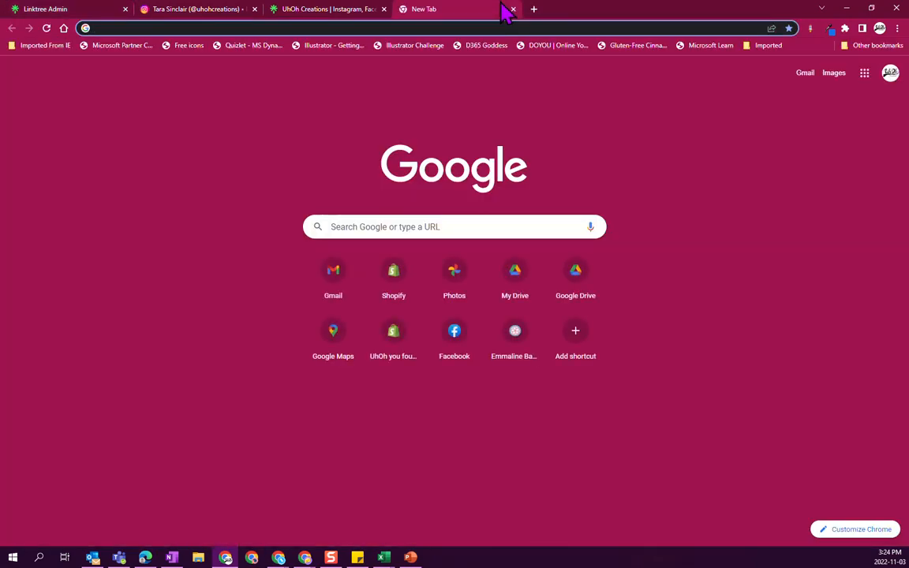
{"action": "type", "text": "inglewo"}
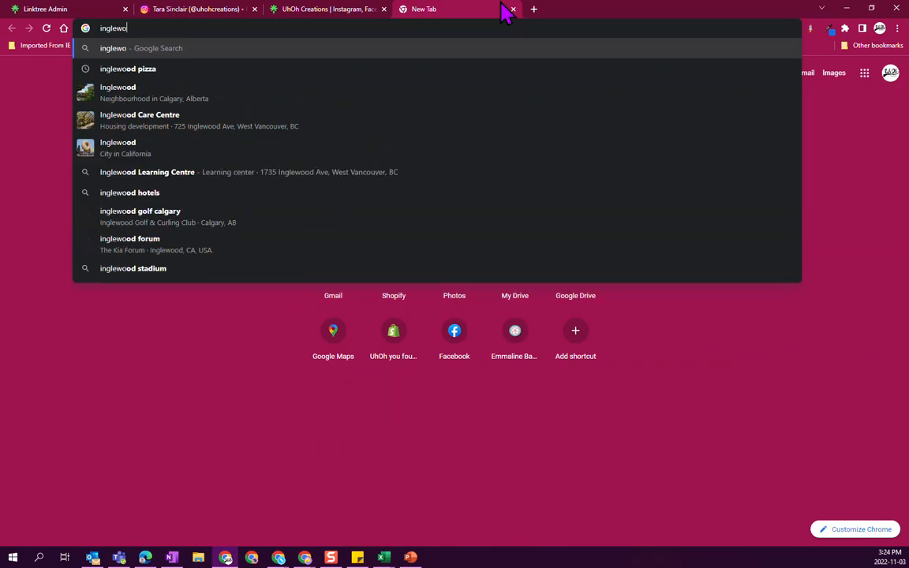
{"action": "type", "text": "od pizza"}
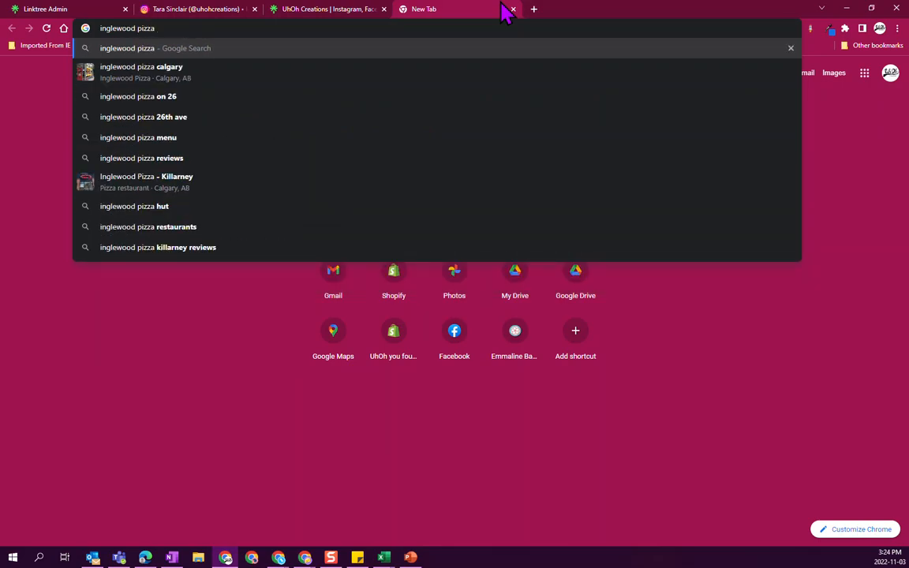
{"action": "key", "text": "Down"}
{"action": "key", "text": "Return"}
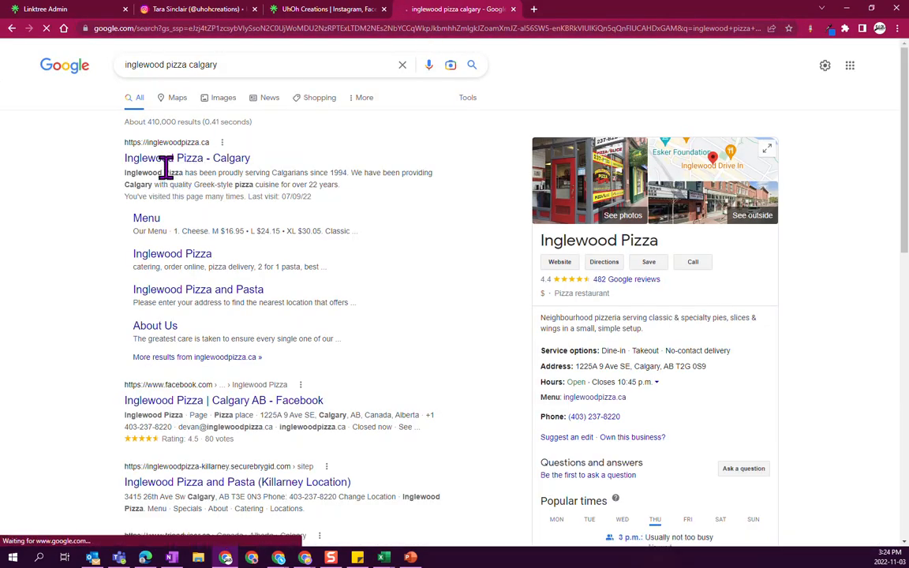
{"action": "left_click", "coordinate": [167, 162]}
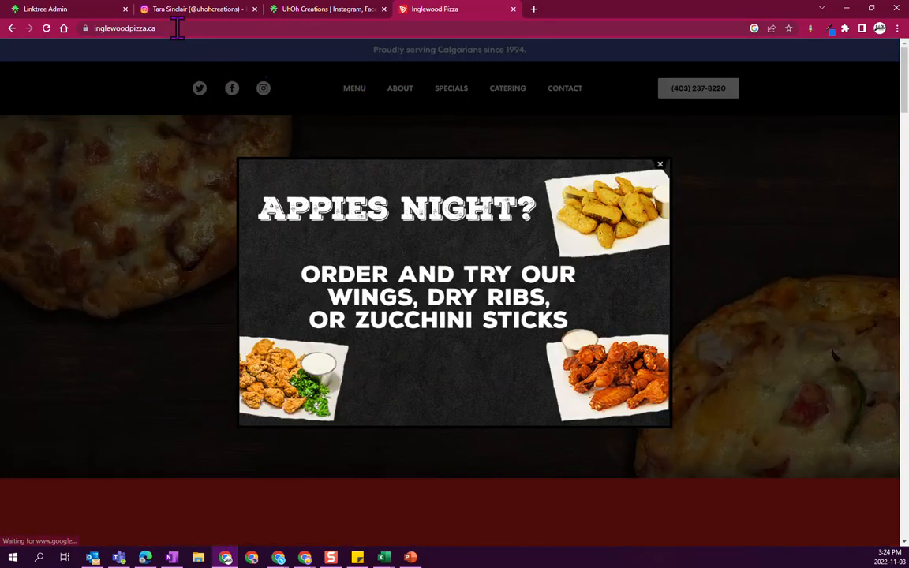
{"action": "left_click", "coordinate": [173, 28]}
{"action": "key", "text": "ctrl+c"}
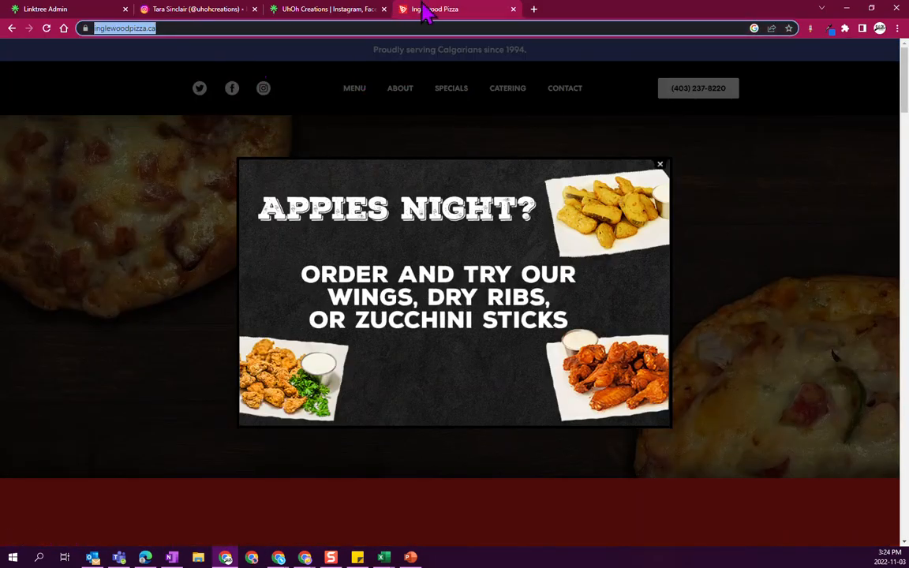
{"action": "left_click", "coordinate": [327, 10]}
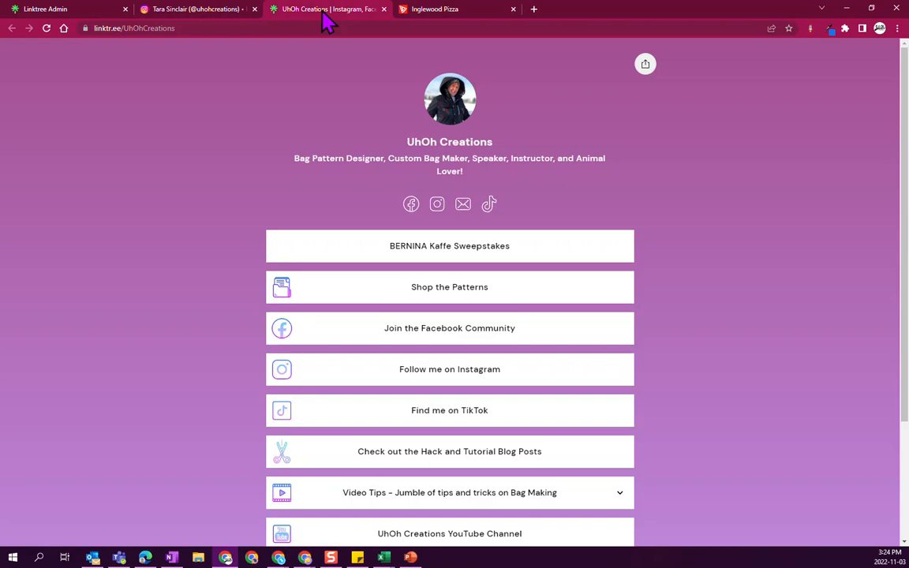
{"action": "left_click", "coordinate": [89, 10]}
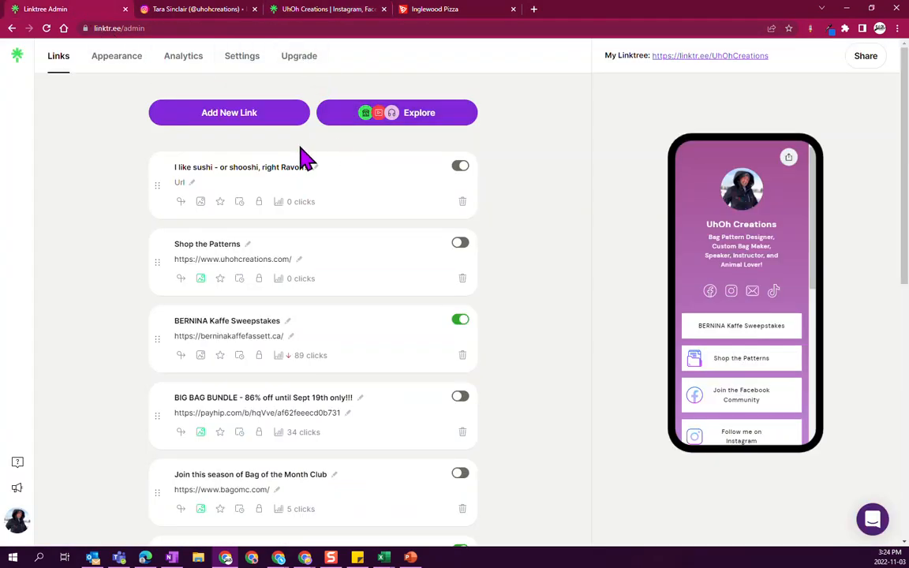
{"action": "left_click", "coordinate": [253, 180]}
{"action": "key", "text": "ctrl+v"}
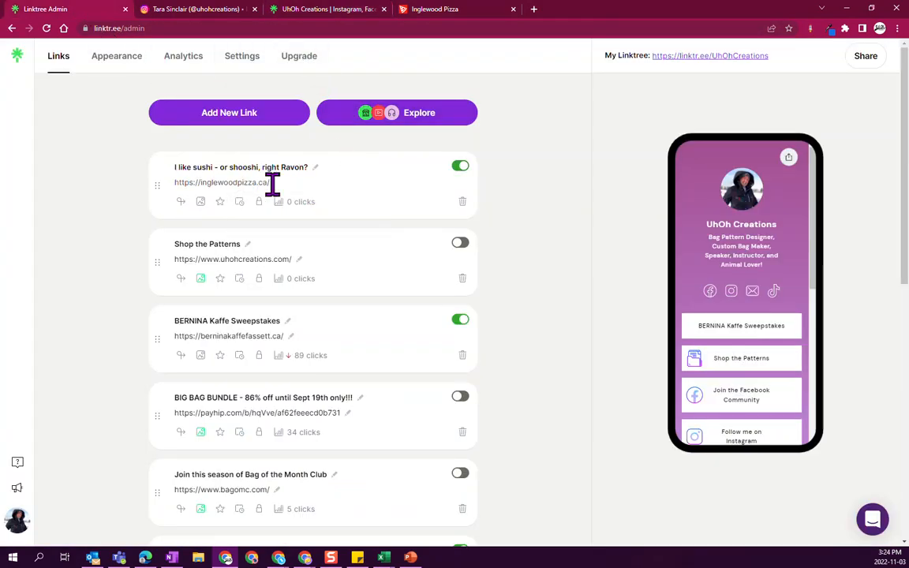
Upload the BERNINA Ambassador logo image as the sushi link's thumbnail, keeping the full square crop.
{"action": "left_click", "coordinate": [201, 203]}
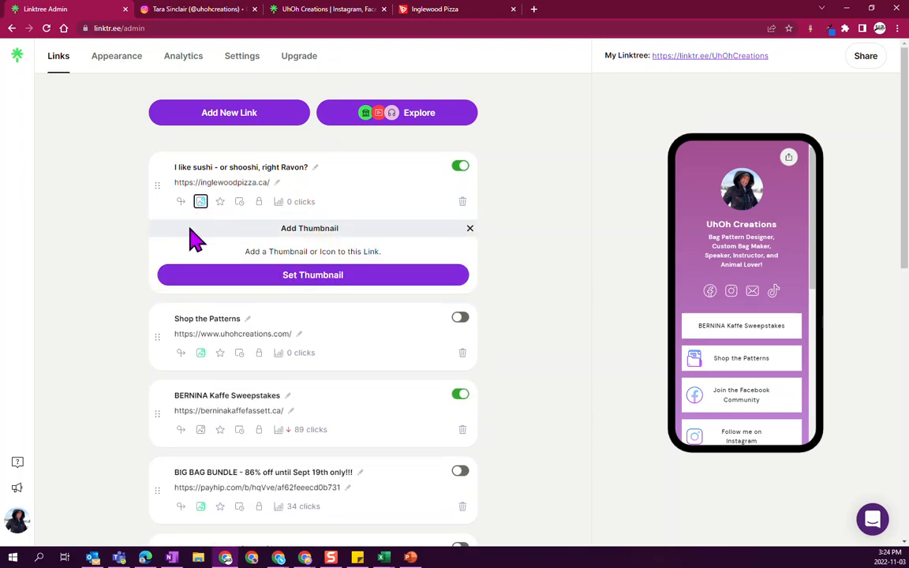
{"action": "left_click", "coordinate": [296, 280]}
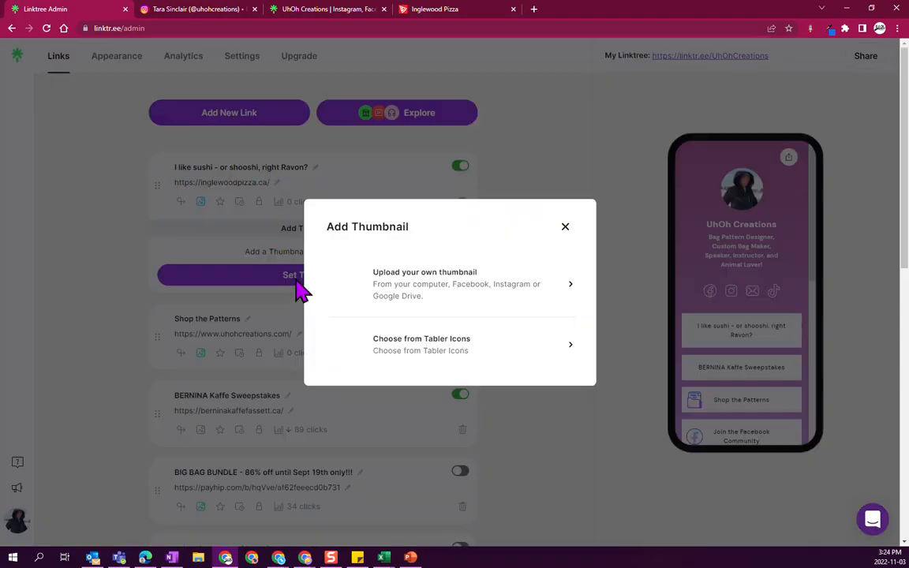
{"action": "left_click", "coordinate": [406, 289]}
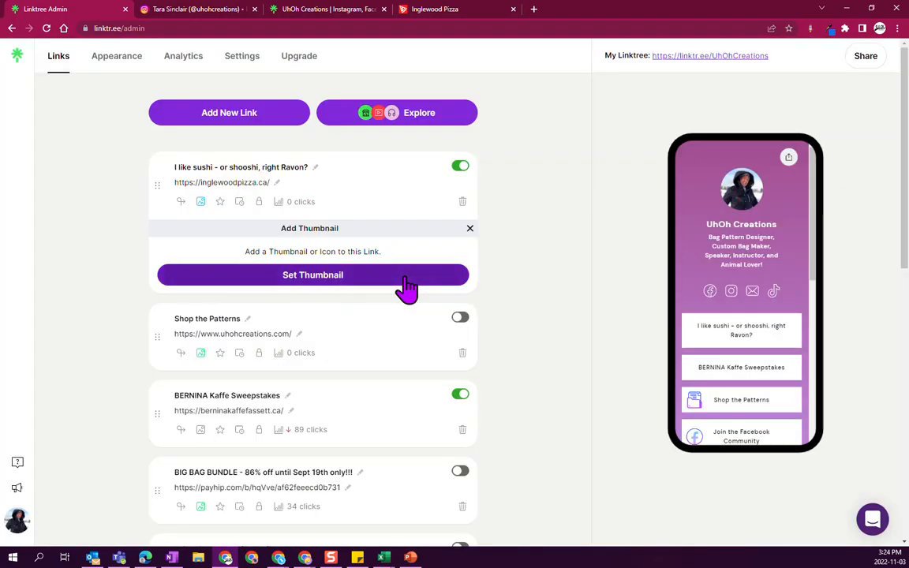
{"action": "left_click", "coordinate": [404, 279]}
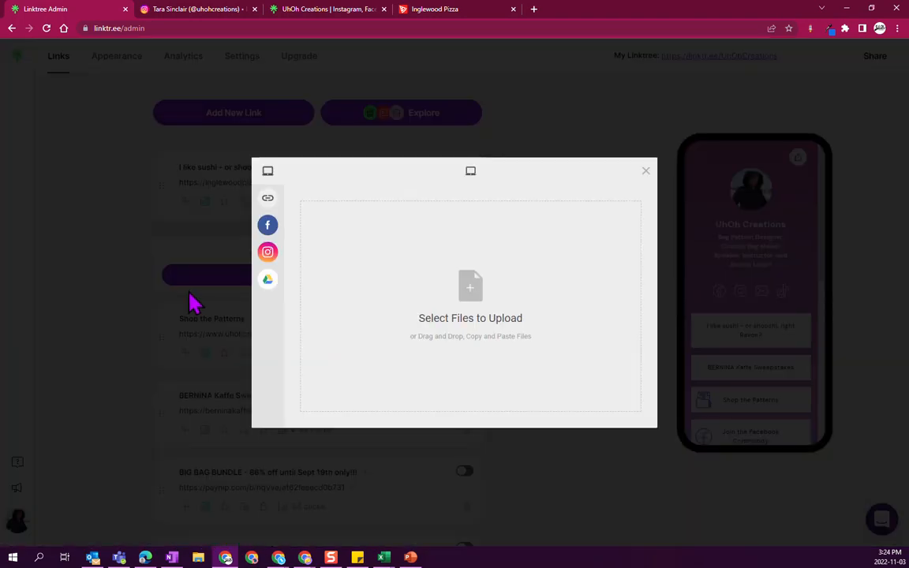
{"action": "mouse_move", "coordinate": [267, 199]}
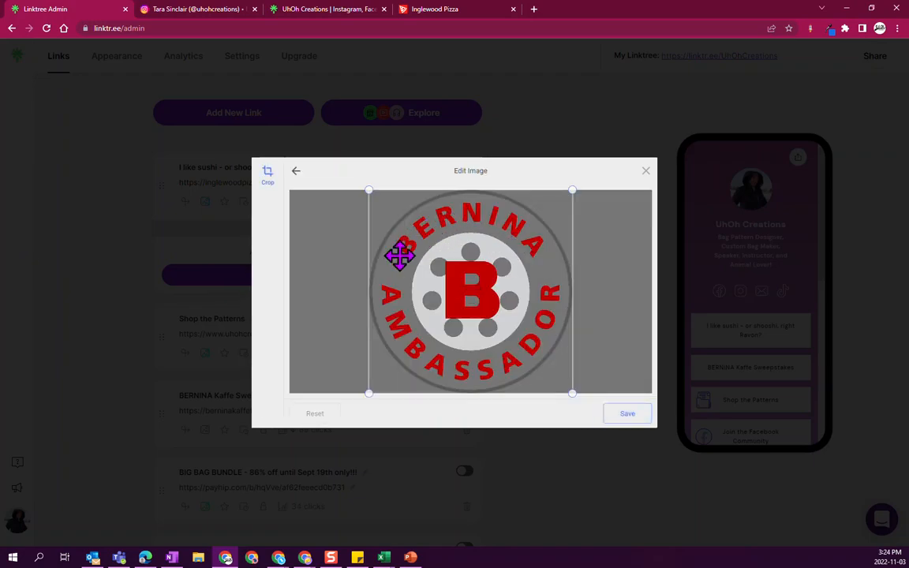
{"action": "left_click", "coordinate": [631, 413]}
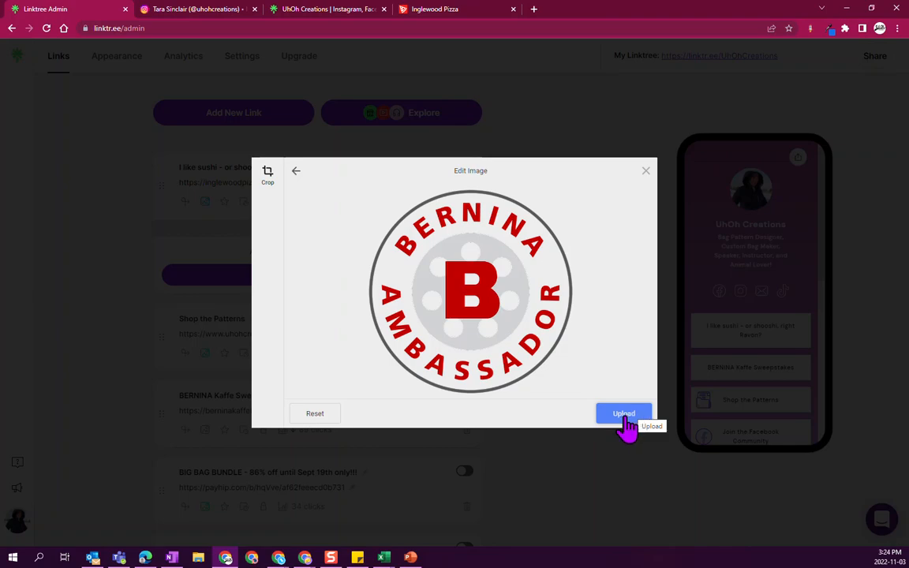
{"action": "left_click", "coordinate": [626, 418]}
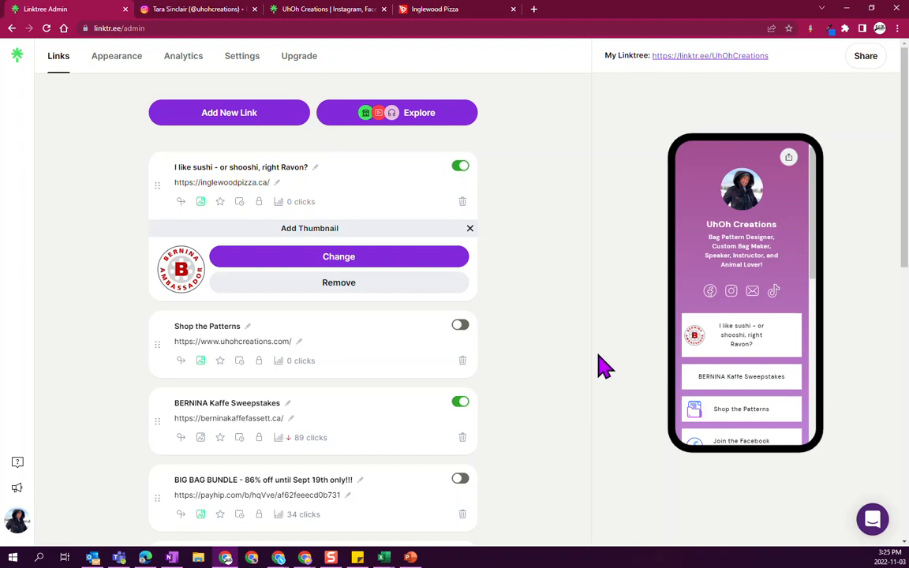
Switch off the sushi link's visibility and delete the link permanently.
{"action": "left_click", "coordinate": [459, 167]}
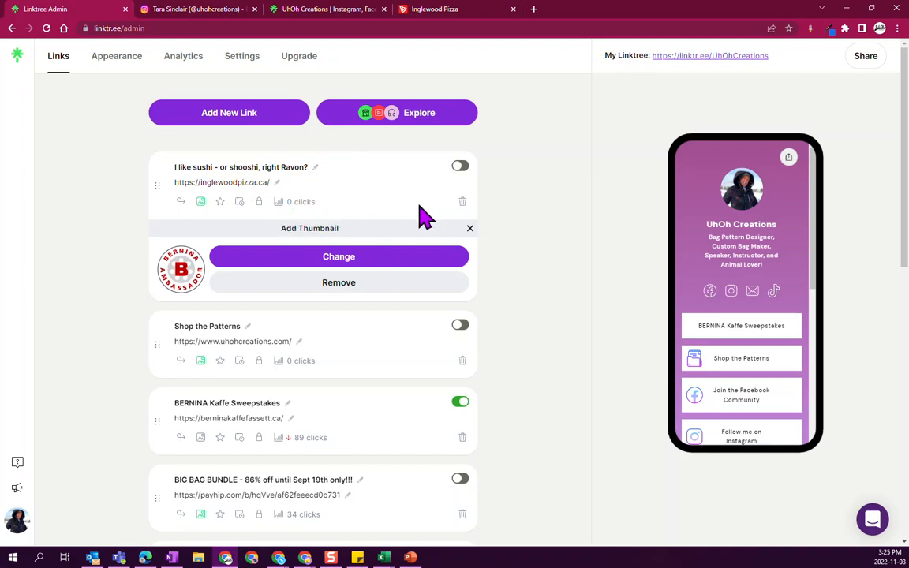
{"action": "left_click", "coordinate": [462, 203]}
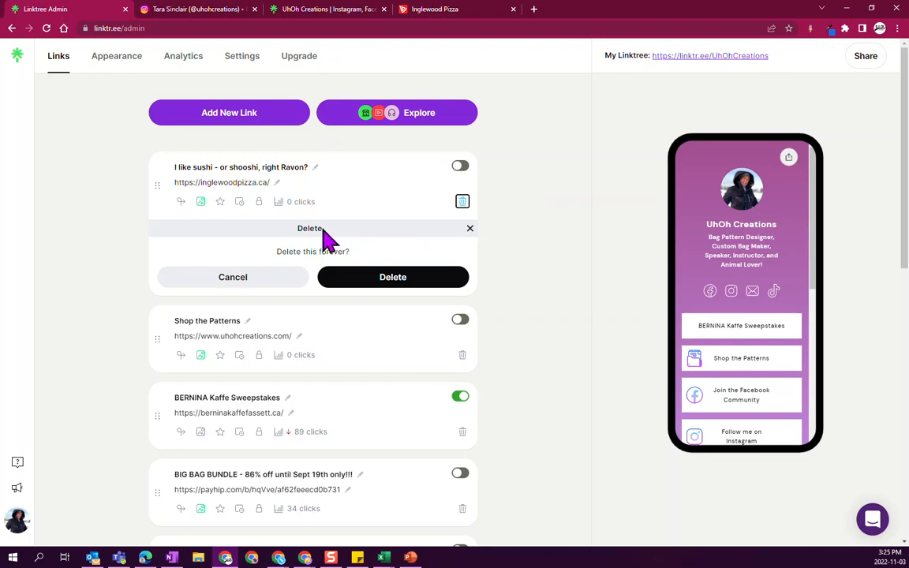
{"action": "left_click", "coordinate": [365, 280]}
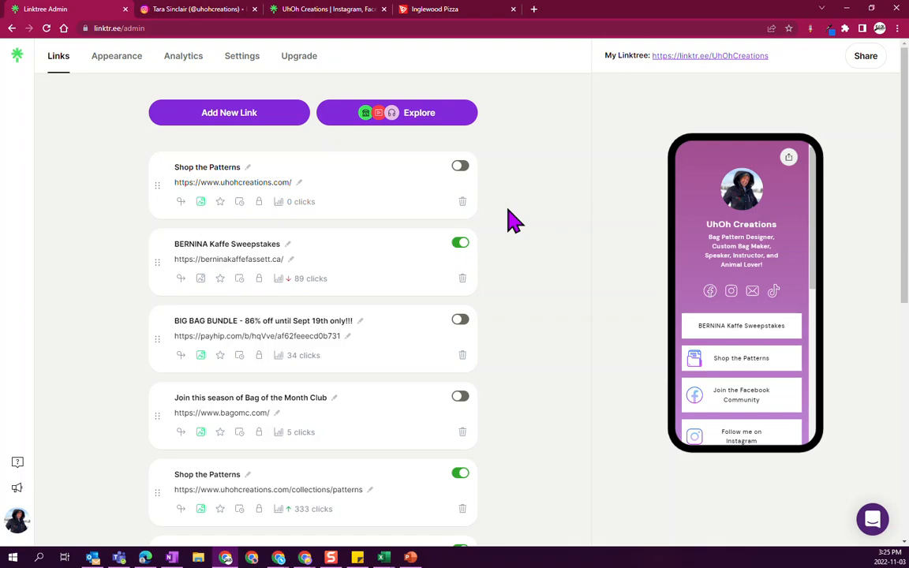
Examine the profile settings, the page preview and the available themes in the appearance settings.
{"action": "left_click", "coordinate": [117, 64]}
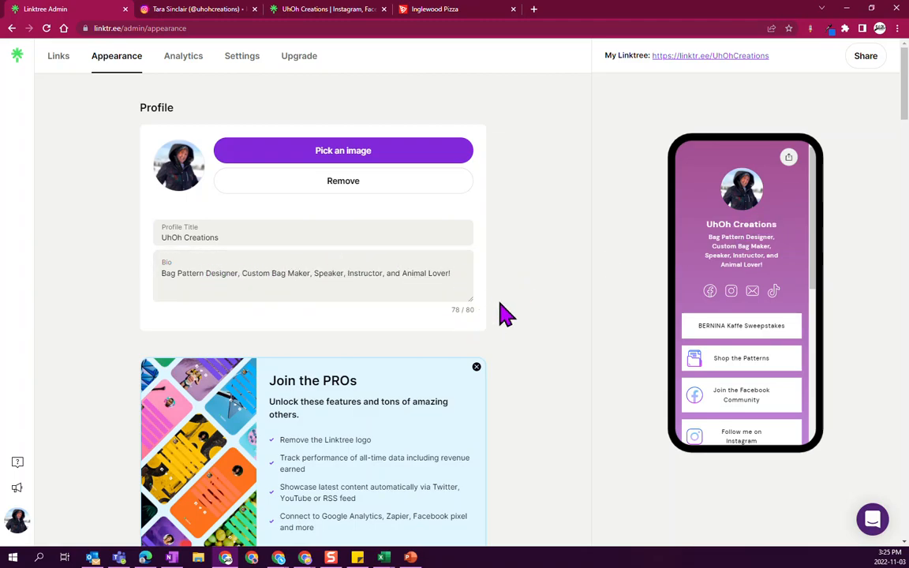
{"action": "scroll", "coordinate": [523, 301], "scroll_direction": "down", "scroll_amount": 2}
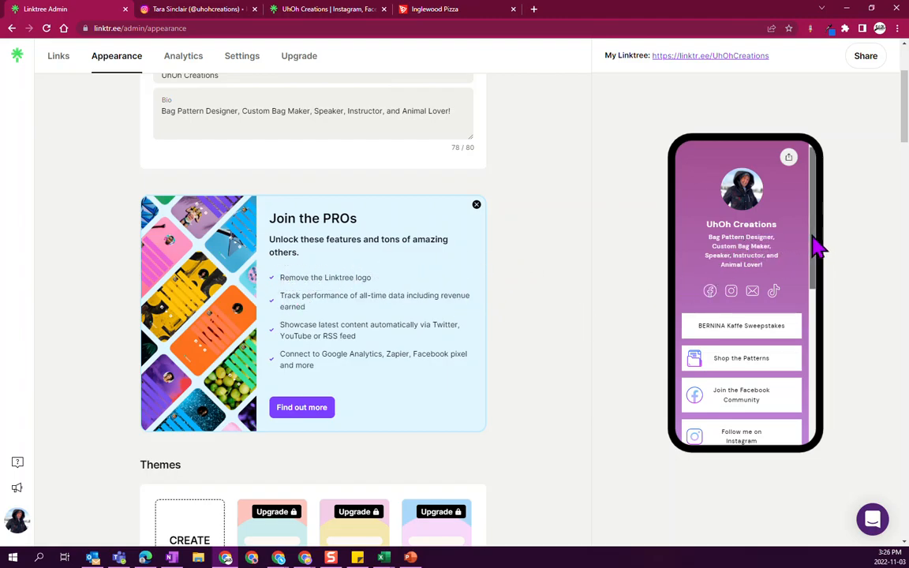
{"action": "left_click_drag", "start_coordinate": [817, 244], "coordinate": [792, 422]}
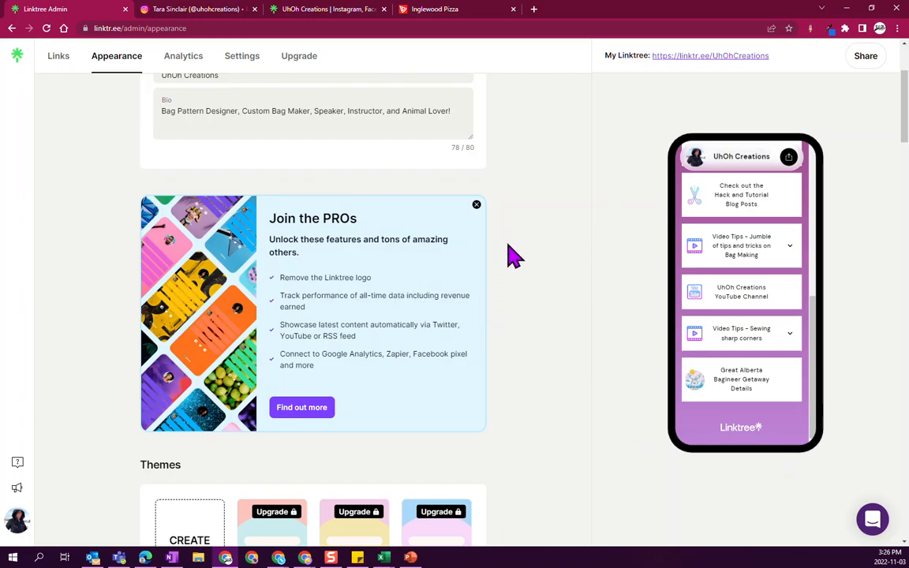
{"action": "scroll", "coordinate": [513, 256], "scroll_direction": "down", "scroll_amount": 3}
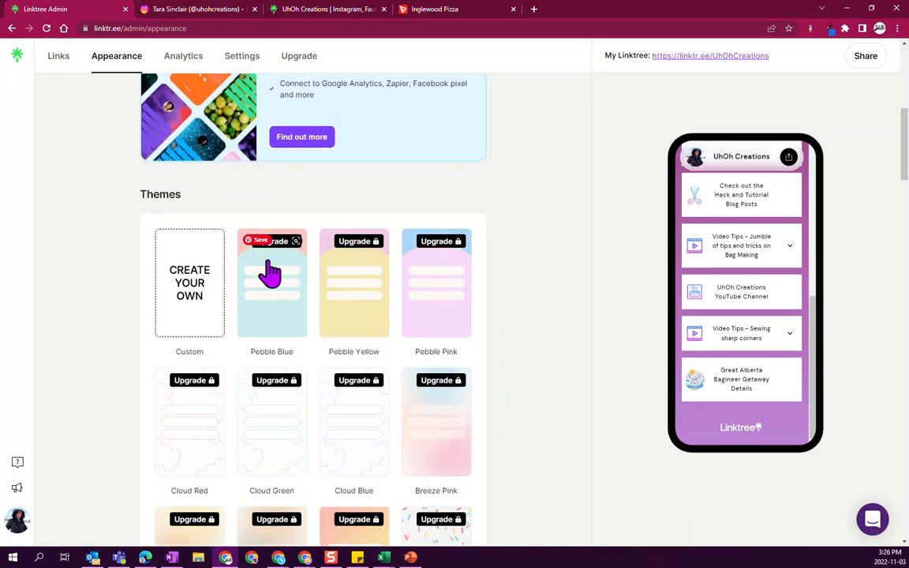
{"action": "scroll", "coordinate": [528, 362], "scroll_direction": "down", "scroll_amount": 5}
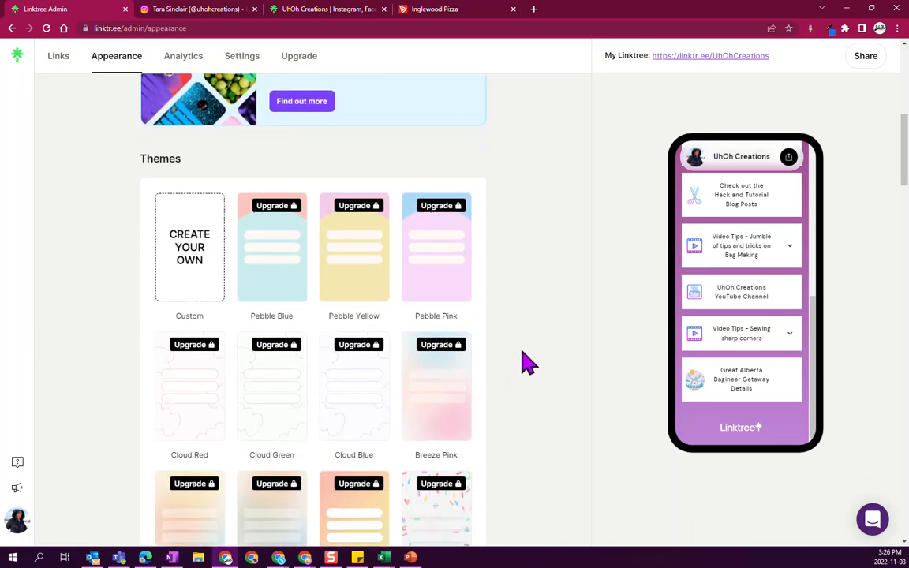
{"action": "scroll", "coordinate": [527, 362], "scroll_direction": "down", "scroll_amount": 2}
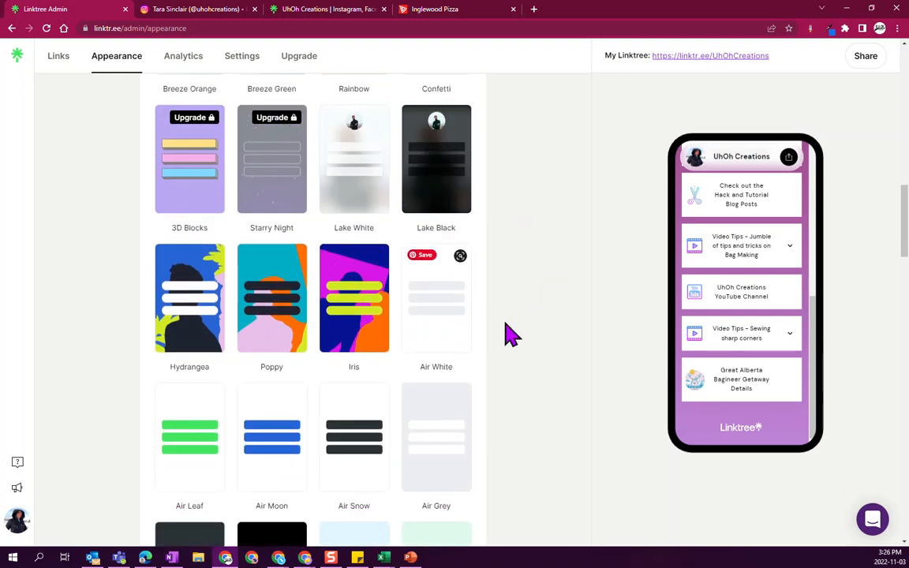
{"action": "scroll", "coordinate": [515, 382], "scroll_direction": "down", "scroll_amount": 3}
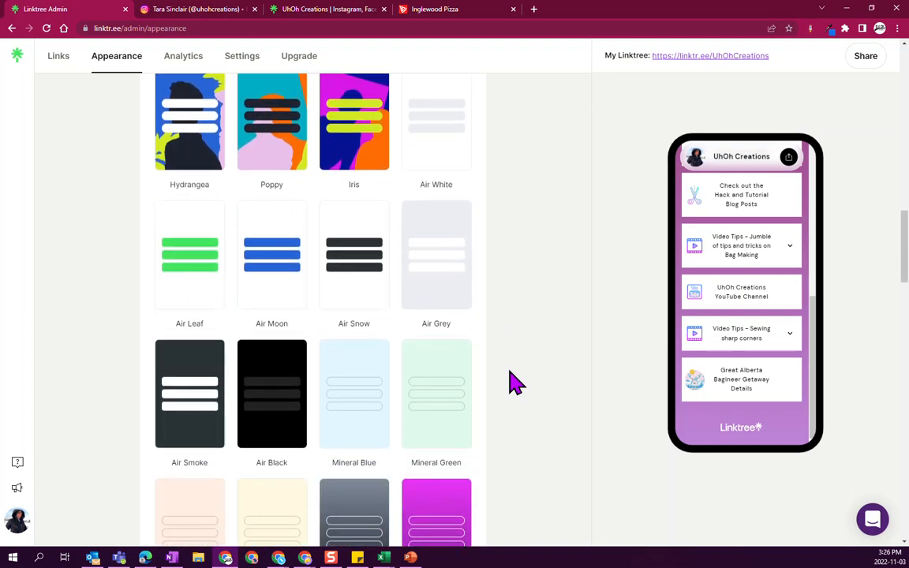
{"action": "scroll", "coordinate": [514, 382], "scroll_direction": "down", "scroll_amount": 1}
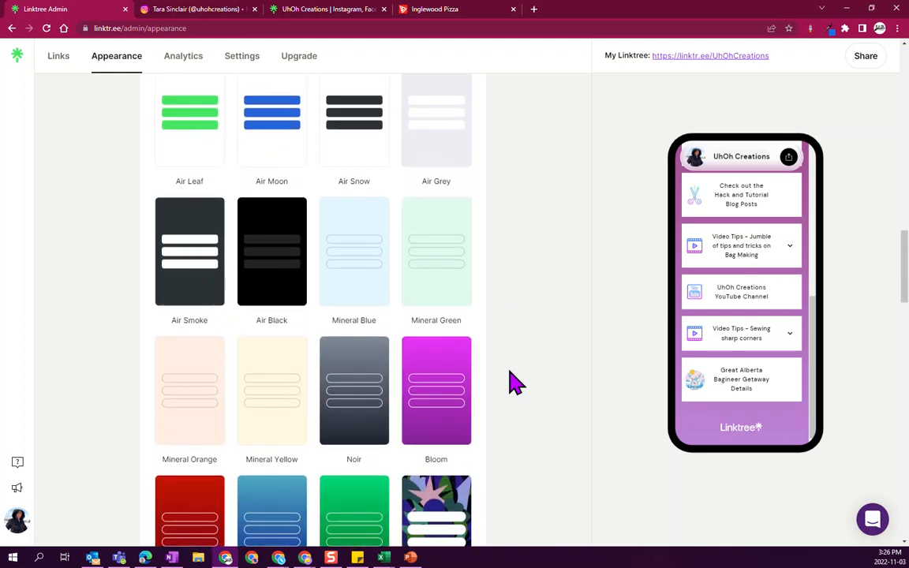
{"action": "scroll", "coordinate": [514, 382], "scroll_direction": "down", "scroll_amount": 6}
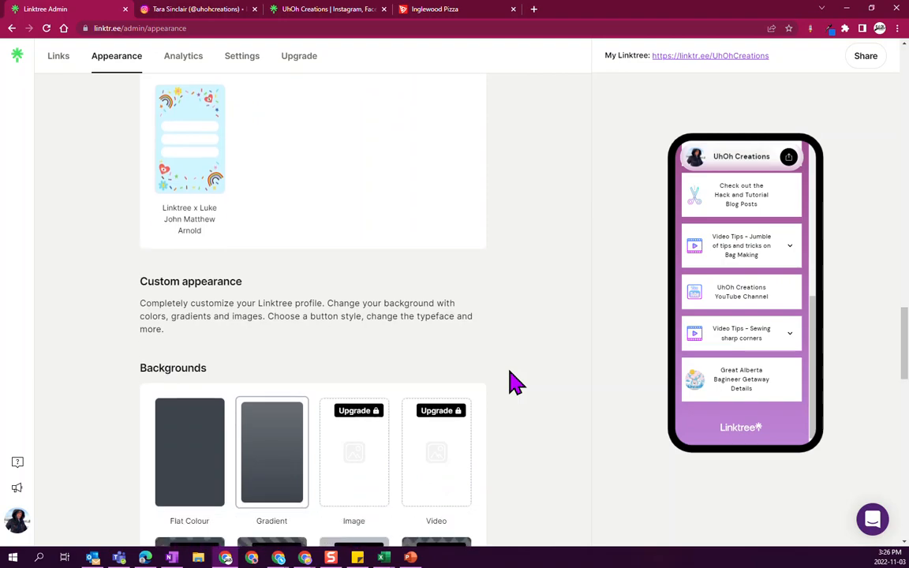
Examine the custom background styles, gradient direction and colour code, comparing them with the page preview.
{"action": "scroll", "coordinate": [514, 382], "scroll_direction": "down", "scroll_amount": 3}
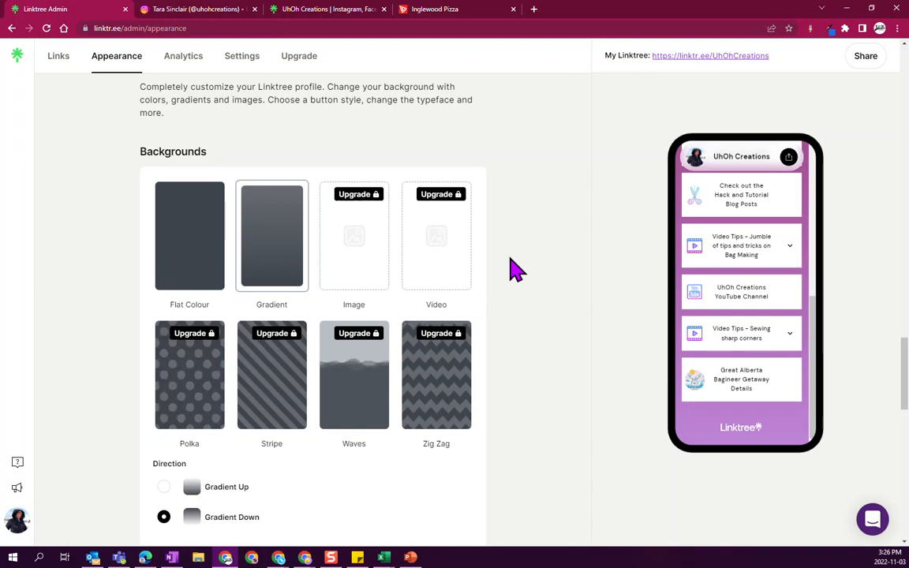
{"action": "scroll", "coordinate": [512, 269], "scroll_direction": "down", "scroll_amount": 3}
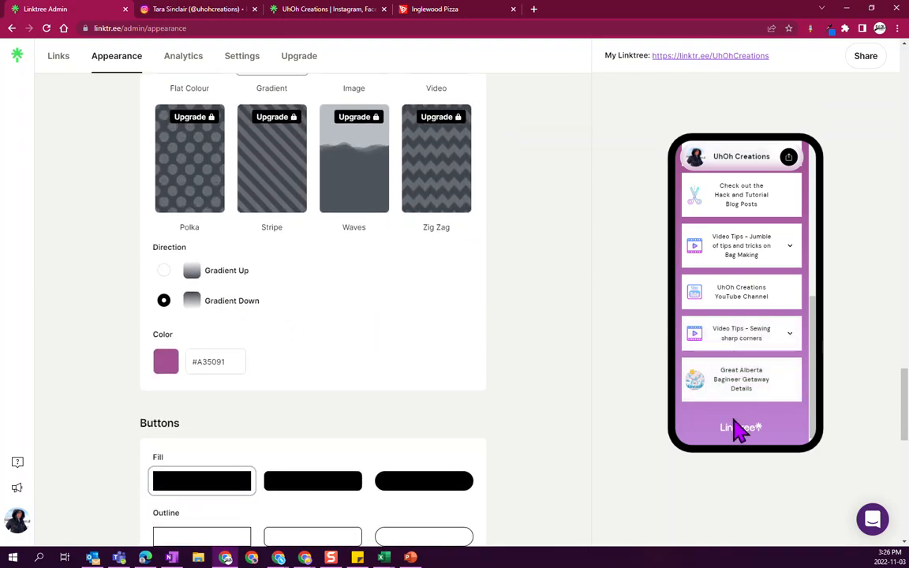
{"action": "scroll", "coordinate": [734, 418], "scroll_direction": "up", "scroll_amount": 4}
{"action": "scroll", "coordinate": [734, 430], "scroll_direction": "up", "scroll_amount": 2}
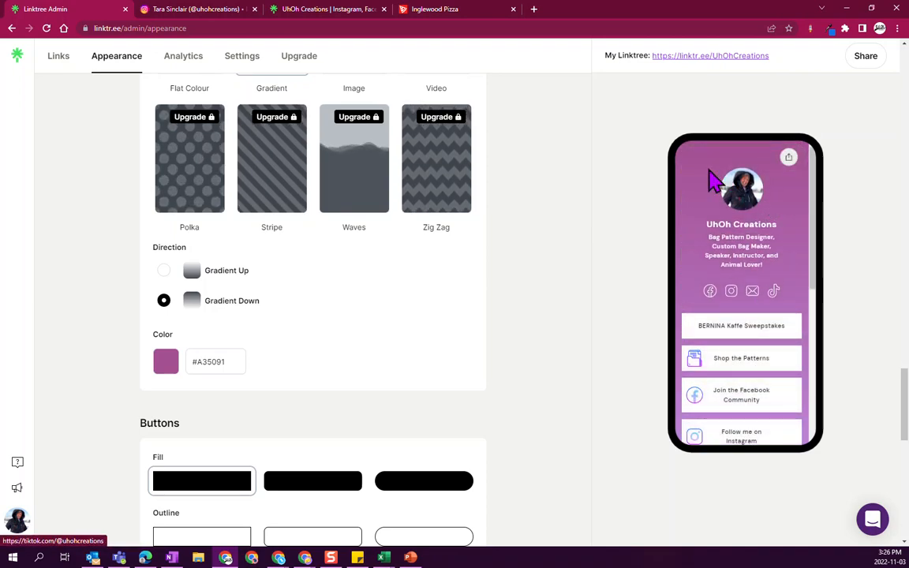
{"action": "left_click", "coordinate": [226, 362]}
{"action": "left_click_drag", "start_coordinate": [226, 361], "coordinate": [167, 381]}
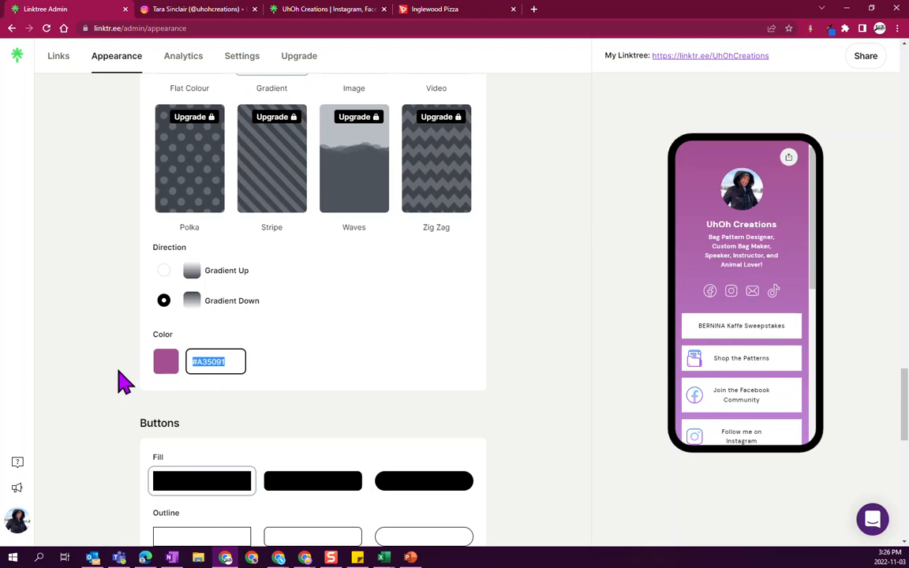
{"action": "left_click", "coordinate": [267, 397]}
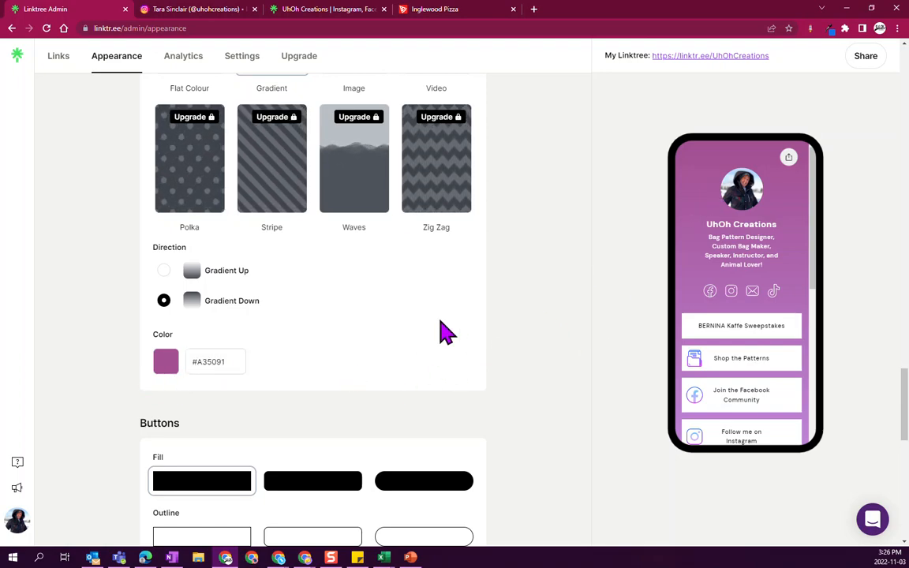
Try the pill-shaped hard shadow, rounded outline and rounded fill button styles, and return to the square fill style.
{"action": "scroll", "coordinate": [442, 331], "scroll_direction": "down", "scroll_amount": 2}
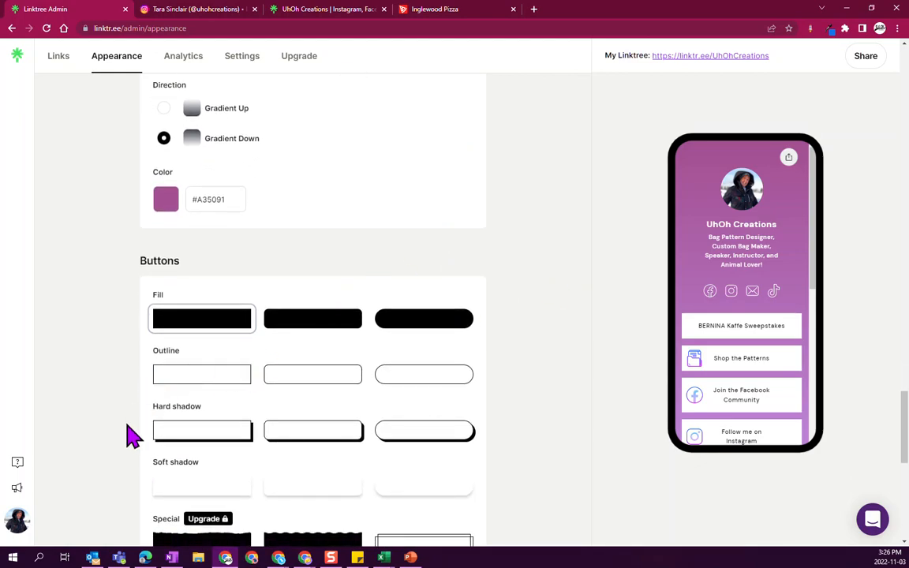
{"action": "scroll", "coordinate": [127, 442], "scroll_direction": "down", "scroll_amount": 1}
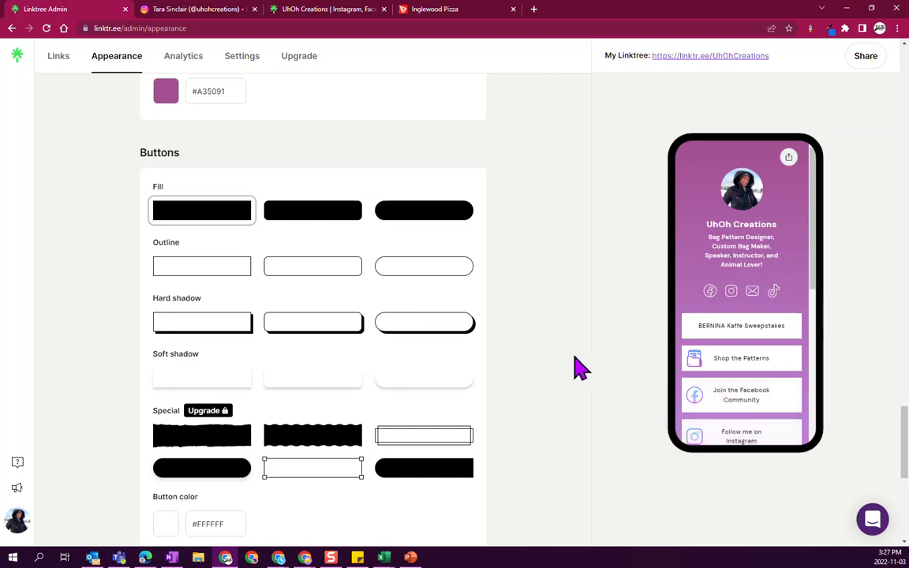
{"action": "left_click", "coordinate": [438, 335]}
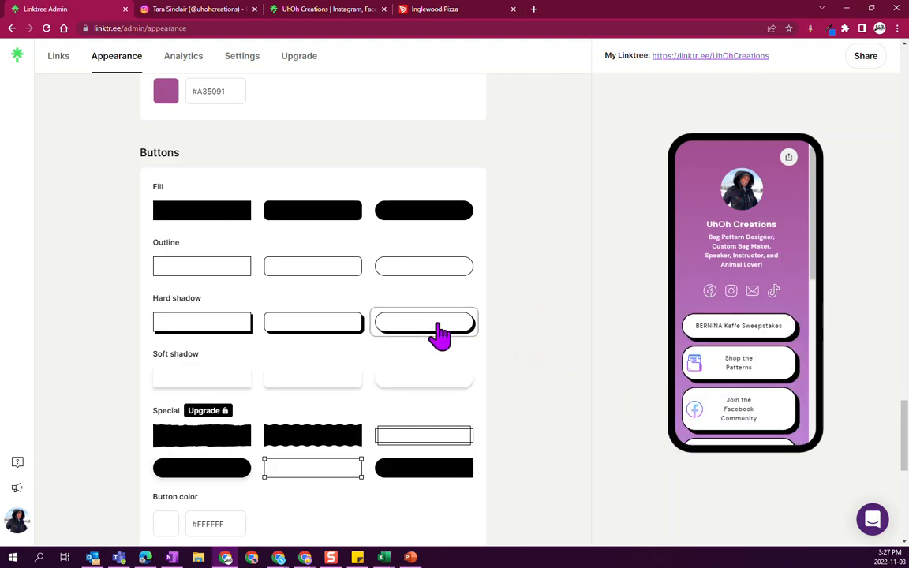
{"action": "left_click", "coordinate": [308, 274]}
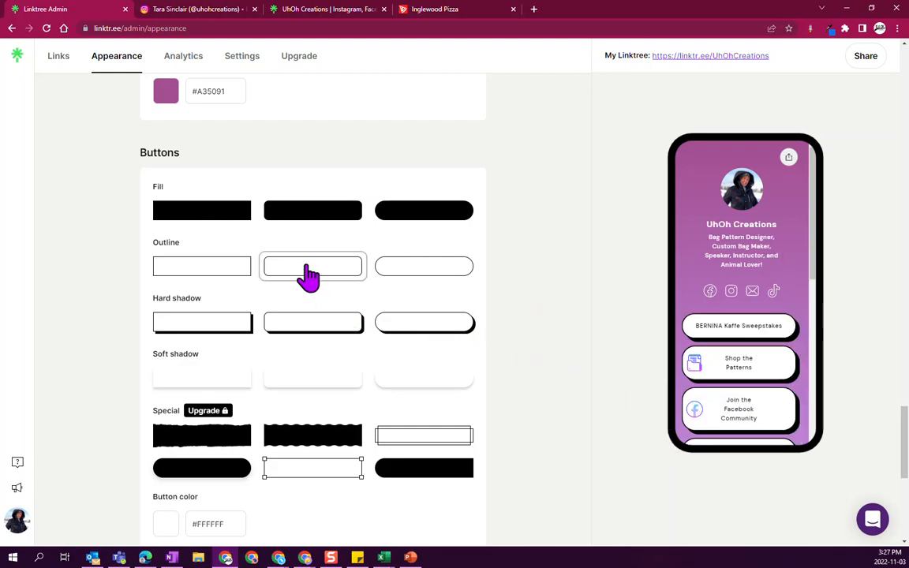
{"action": "left_click", "coordinate": [325, 224]}
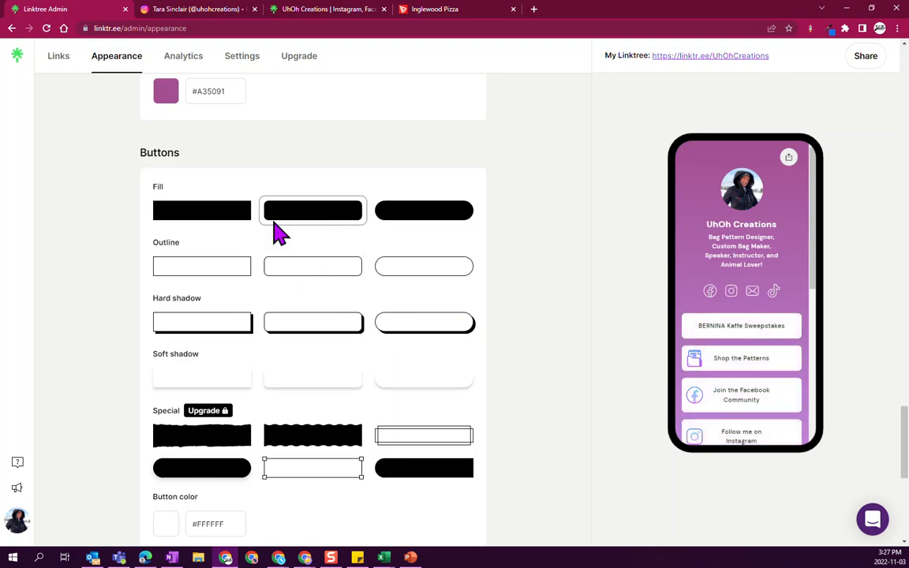
{"action": "left_click", "coordinate": [201, 228]}
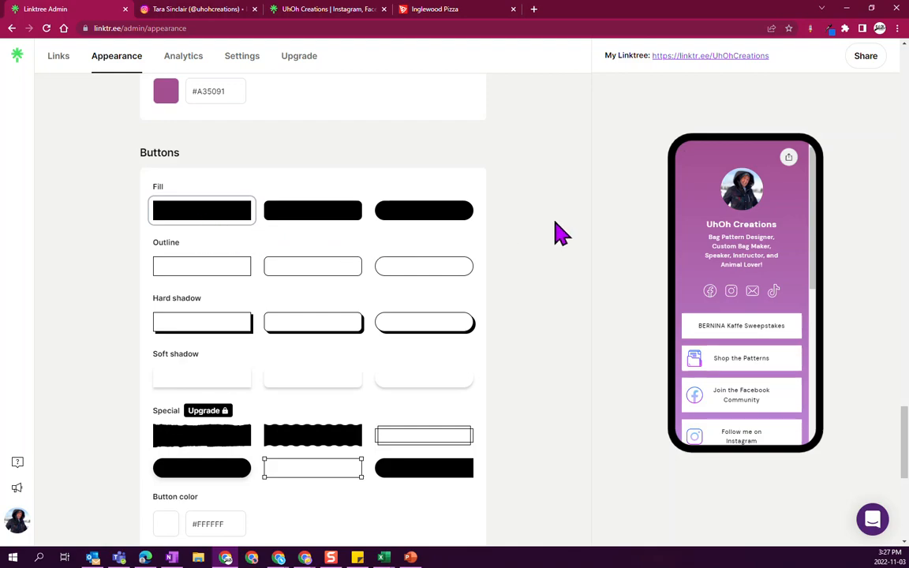
Examine the button colour, button font colour and text settings, and browse the available fonts without choosing one.
{"action": "scroll", "coordinate": [578, 292], "scroll_direction": "down", "scroll_amount": 5}
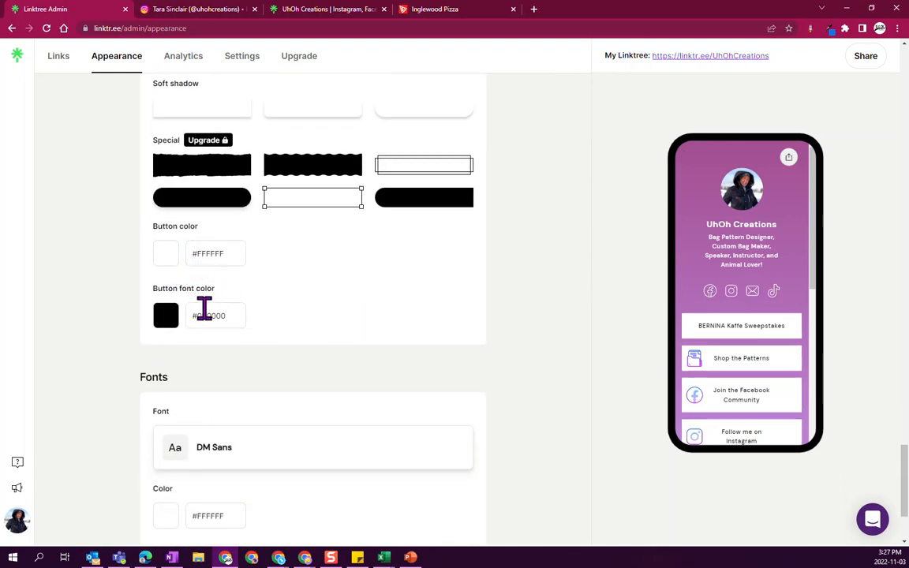
{"action": "scroll", "coordinate": [457, 375], "scroll_direction": "down", "scroll_amount": 3}
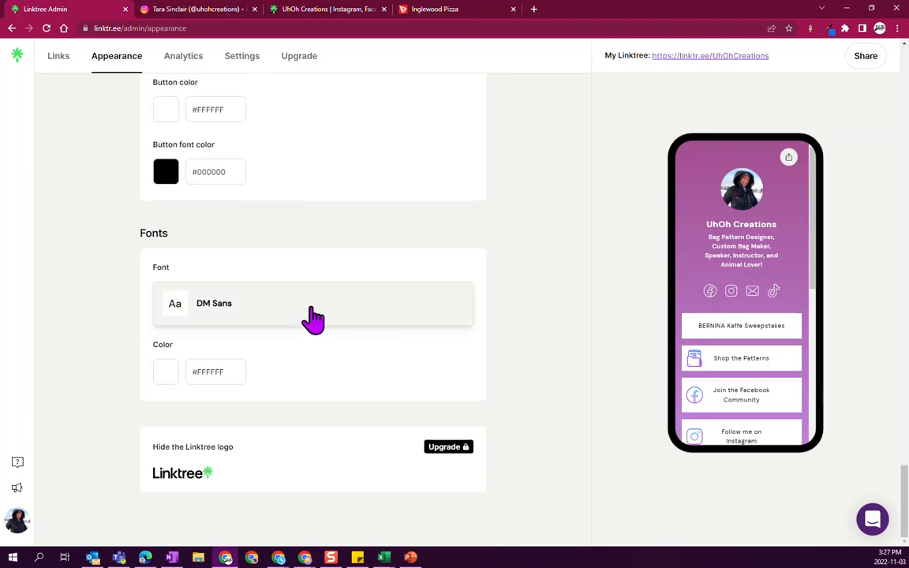
{"action": "left_click", "coordinate": [313, 319]}
{"action": "scroll", "coordinate": [427, 261], "scroll_direction": "down", "scroll_amount": 2}
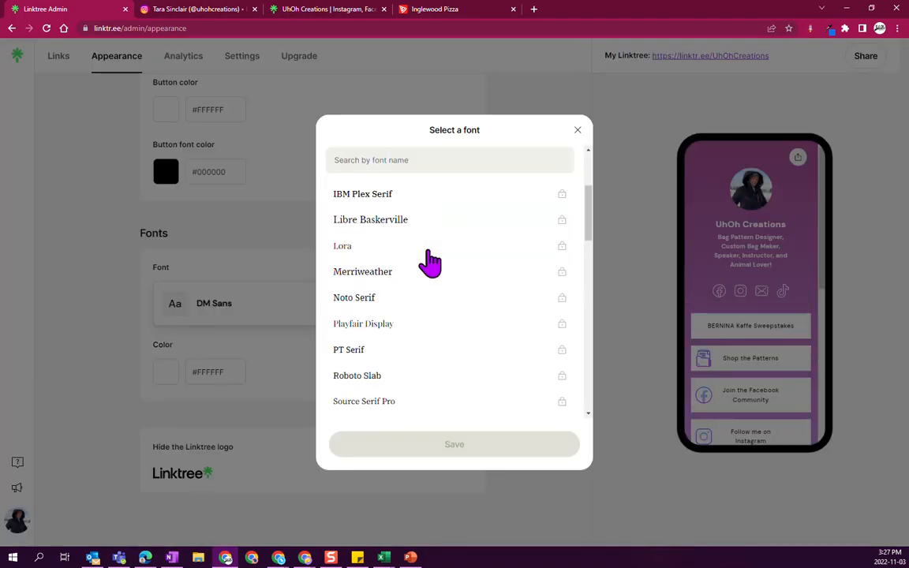
{"action": "scroll", "coordinate": [430, 261], "scroll_direction": "down", "scroll_amount": 10}
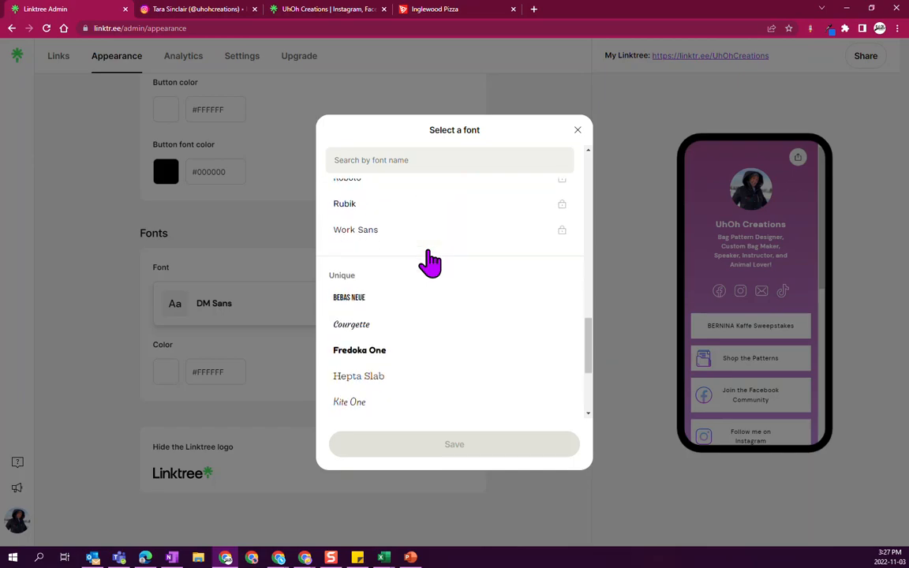
{"action": "scroll", "coordinate": [445, 327], "scroll_direction": "down", "scroll_amount": 2}
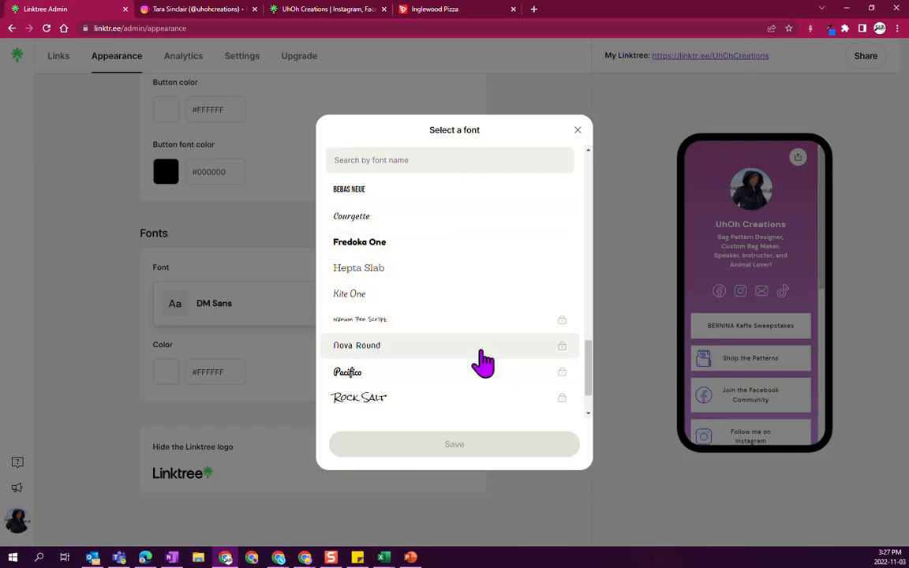
{"action": "left_click", "coordinate": [577, 130]}
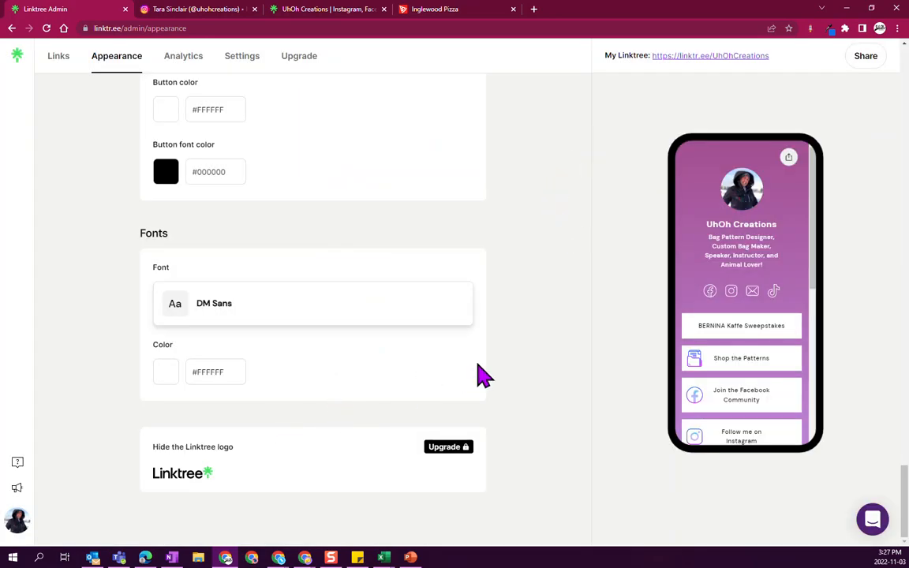
Copy the Linktree page's address from its sharing options.
{"action": "scroll", "coordinate": [603, 351], "scroll_direction": "up", "scroll_amount": 4}
{"action": "scroll", "coordinate": [398, 401], "scroll_direction": "up", "scroll_amount": 5}
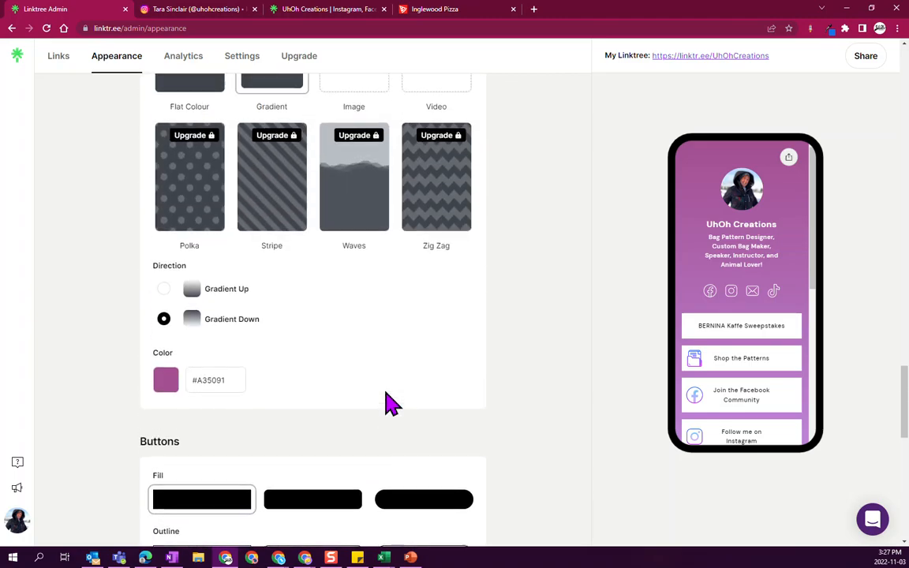
{"action": "scroll", "coordinate": [387, 402], "scroll_direction": "up", "scroll_amount": 10}
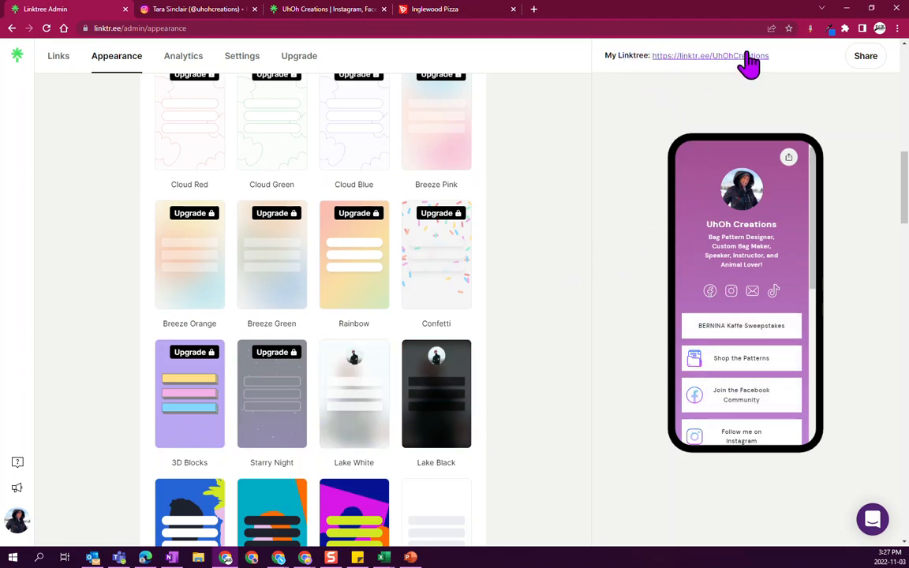
{"action": "left_click", "coordinate": [864, 57]}
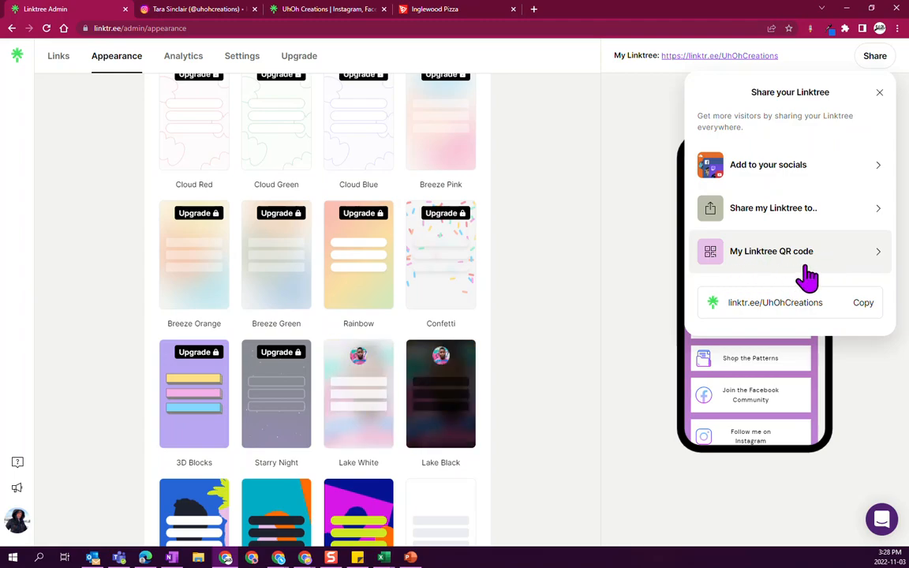
{"action": "left_click", "coordinate": [865, 309]}
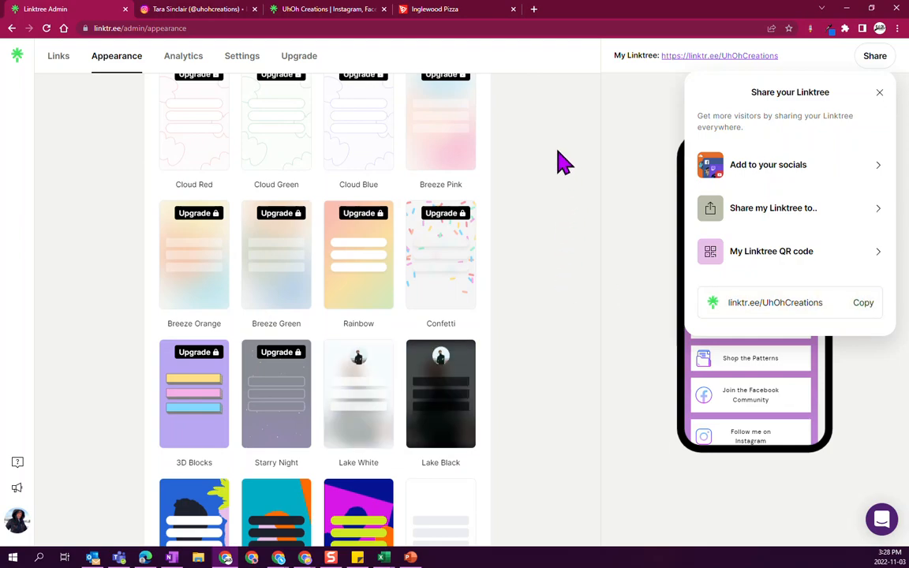
Search the web for "free qr code generator" in a new browser tab.
{"action": "left_click", "coordinate": [534, 9]}
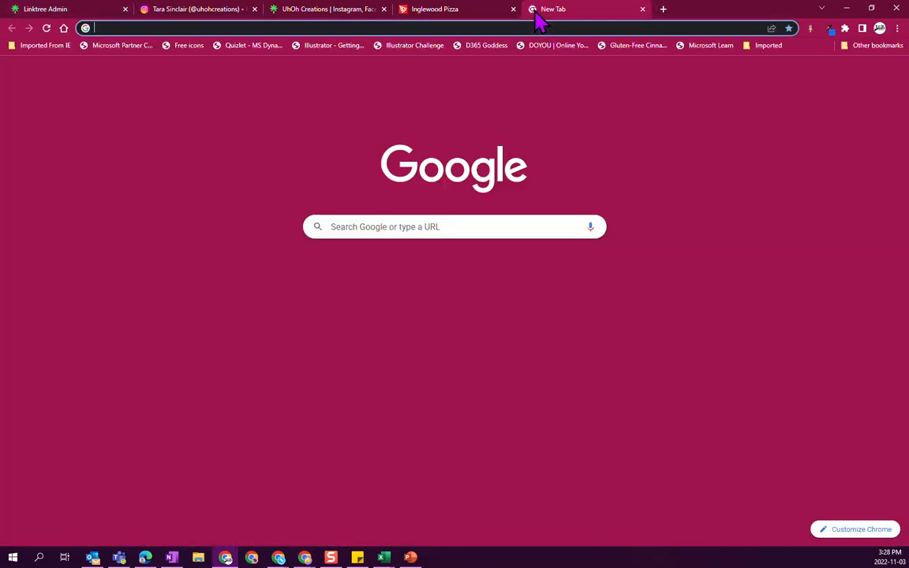
{"action": "type", "text": "free"}
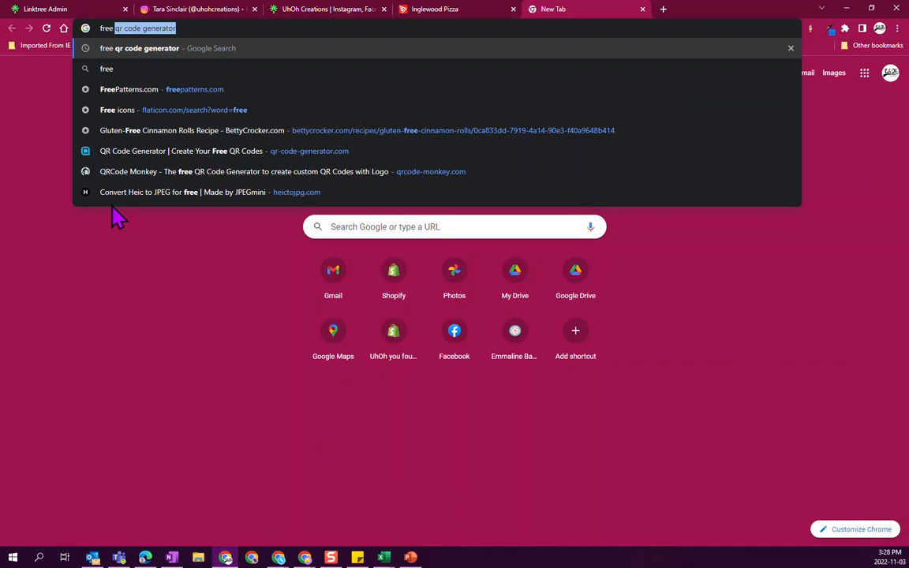
{"action": "key", "text": "Return"}
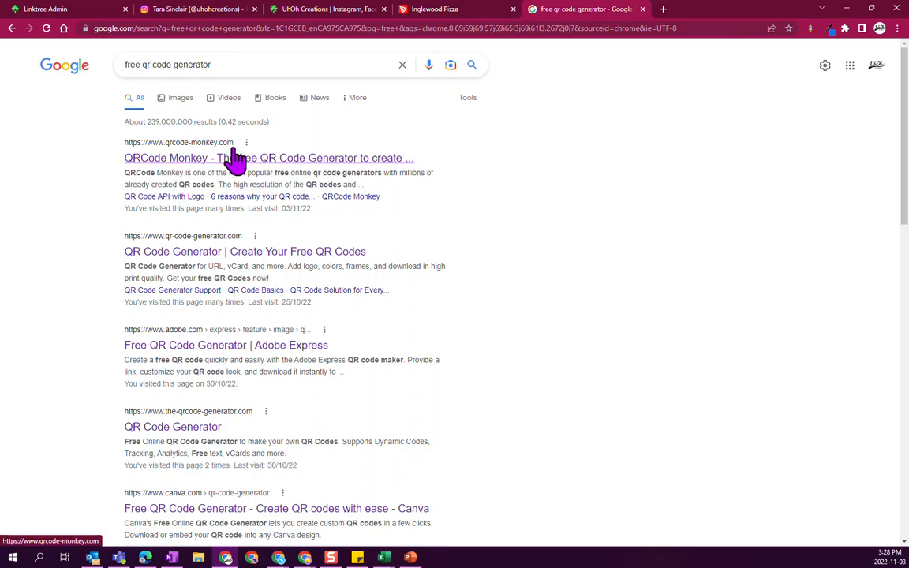
{"action": "left_click", "coordinate": [256, 160]}
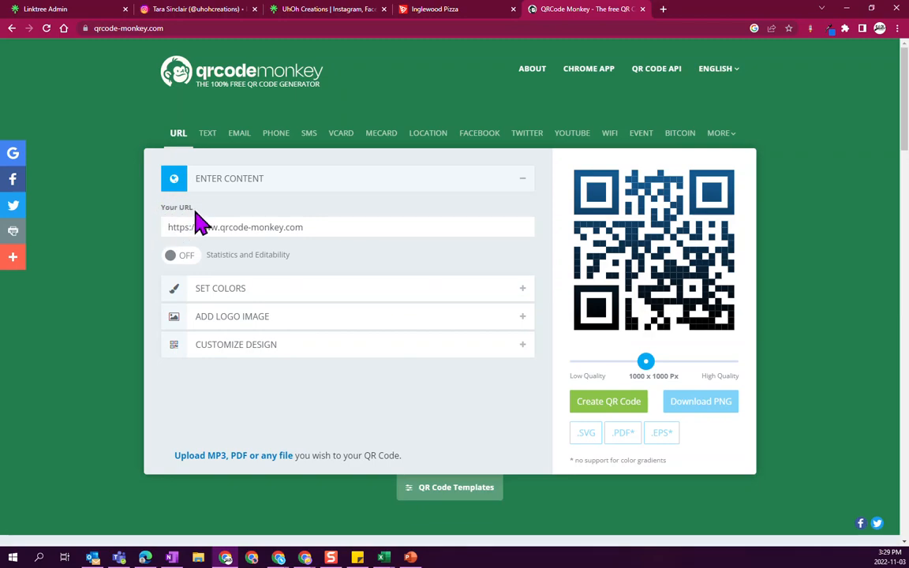
{"action": "left_click_drag", "start_coordinate": [320, 227], "coordinate": [168, 227]}
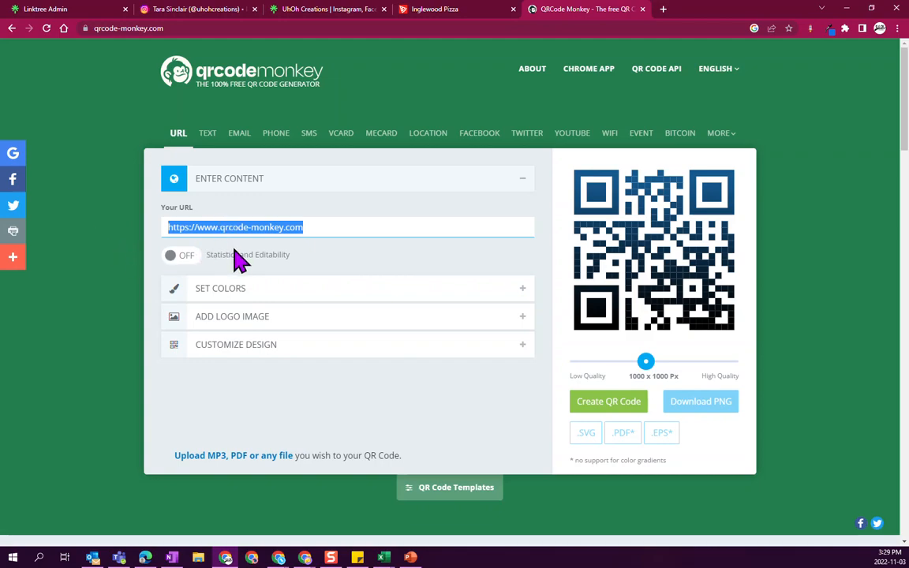
{"action": "key", "text": "ctrl+v"}
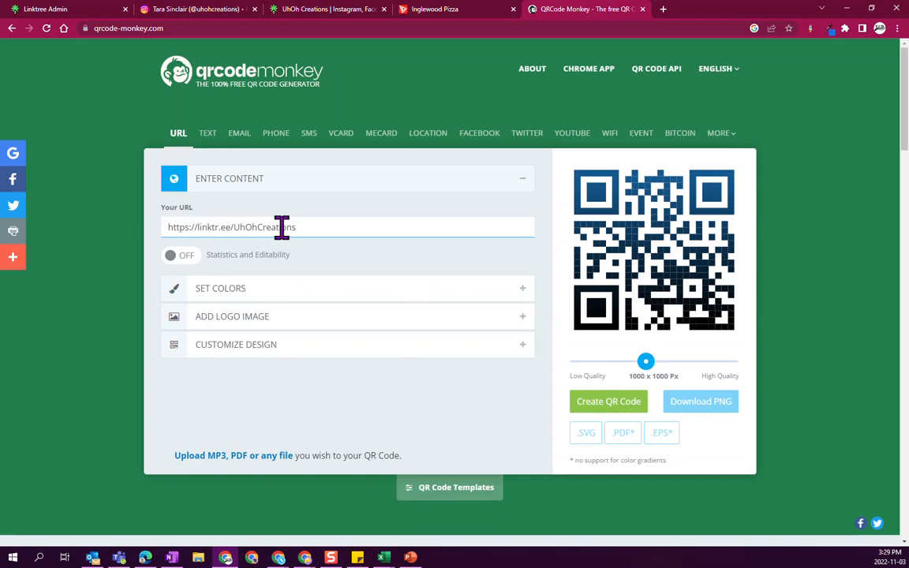
Give the QR code's foreground a radial colour gradient with red #BD0202 as the second colour.
{"action": "left_click", "coordinate": [197, 292]}
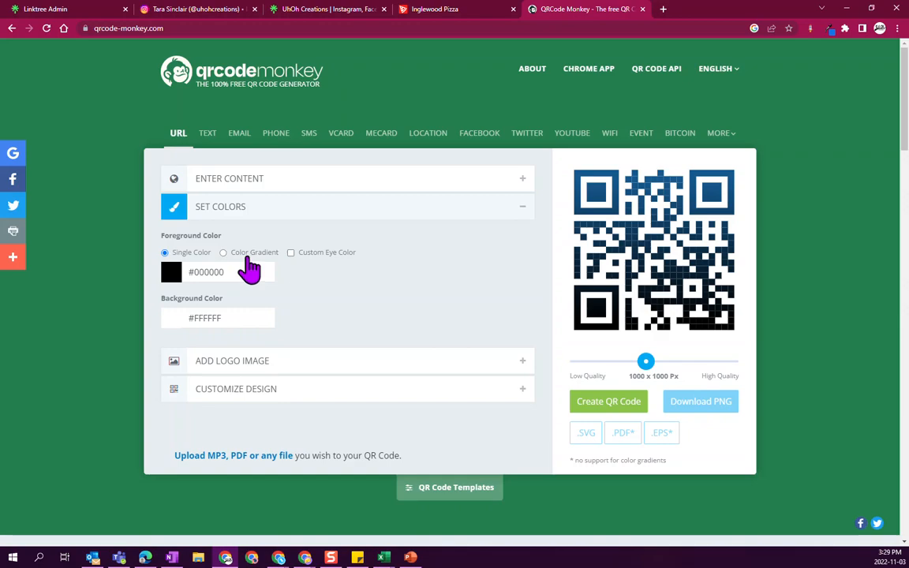
{"action": "left_click", "coordinate": [249, 269]}
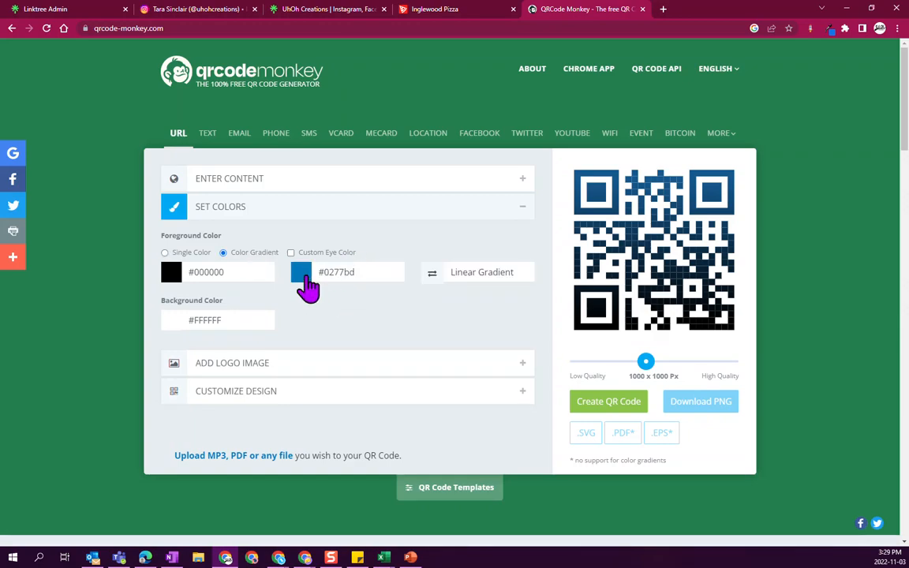
{"action": "left_click", "coordinate": [304, 278]}
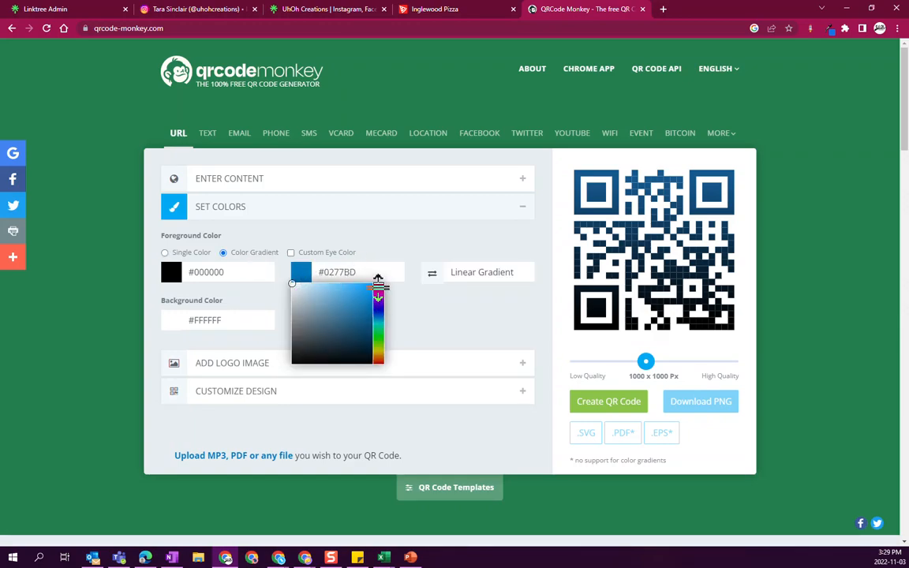
{"action": "left_click_drag", "start_coordinate": [377, 290], "coordinate": [386, 381]}
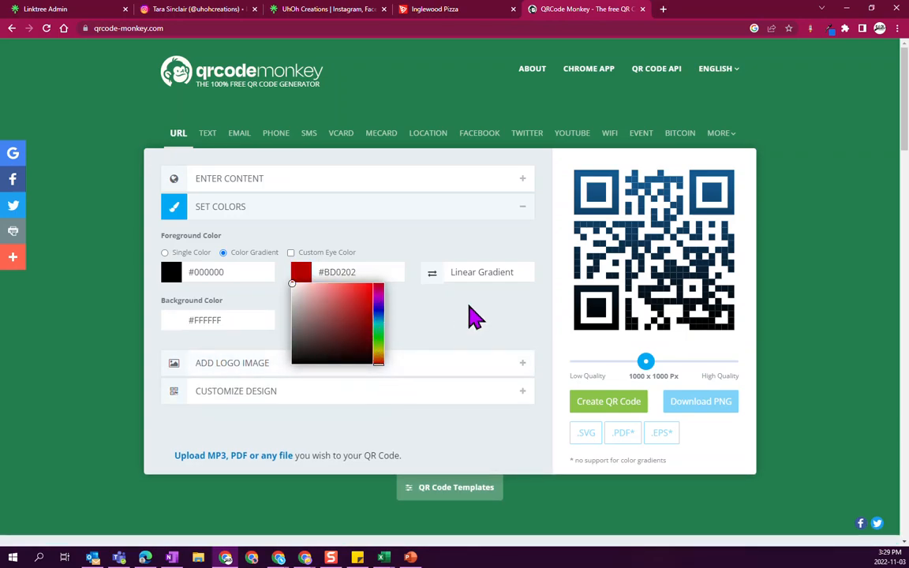
{"action": "left_click", "coordinate": [476, 312]}
{"action": "left_click", "coordinate": [493, 277]}
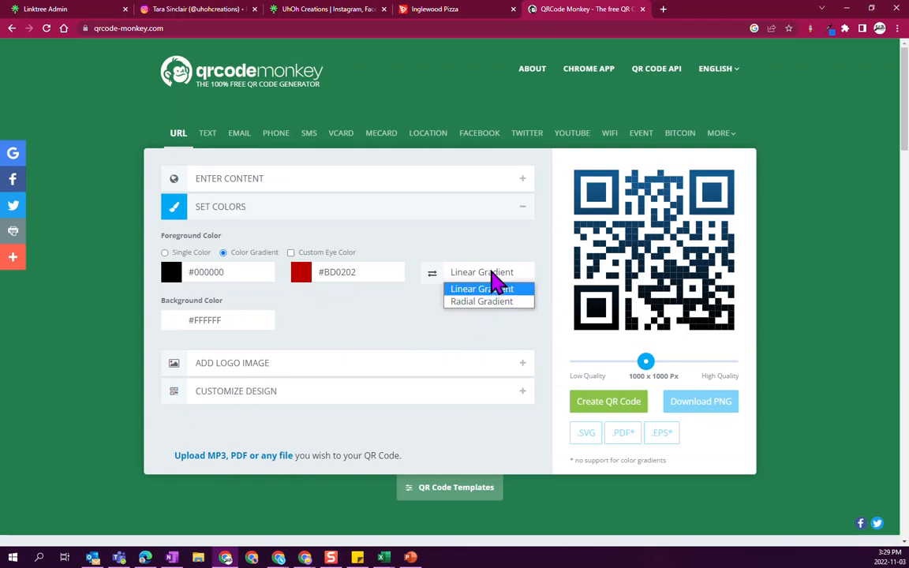
{"action": "left_click", "coordinate": [492, 303]}
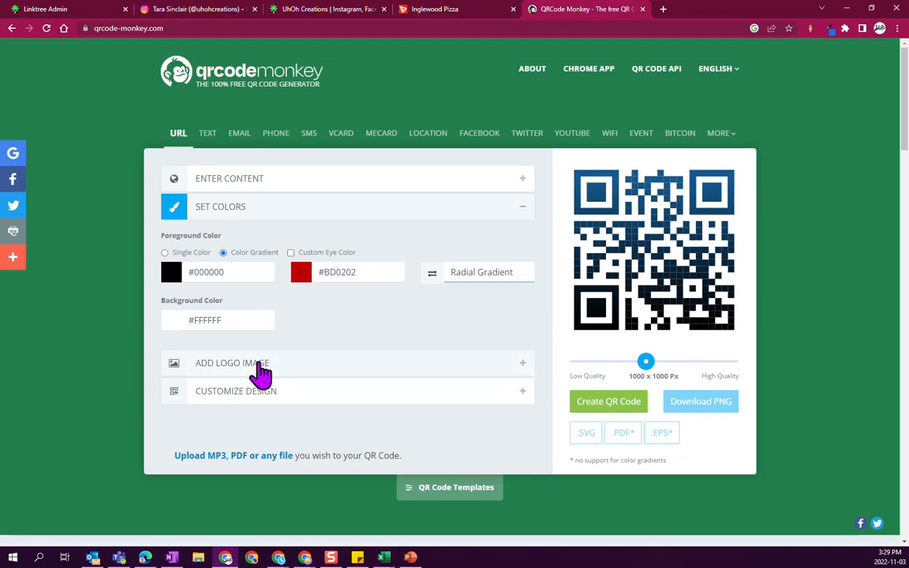
Upload the BERNINA Ambassador image as the QR code's logo and remove the background behind the logo.
{"action": "left_click", "coordinate": [227, 365]}
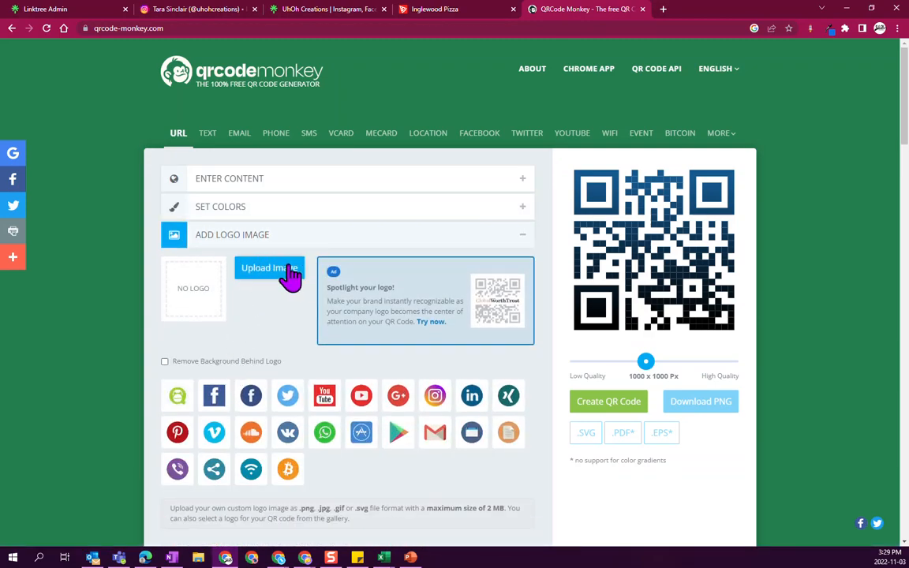
{"action": "left_click", "coordinate": [289, 274]}
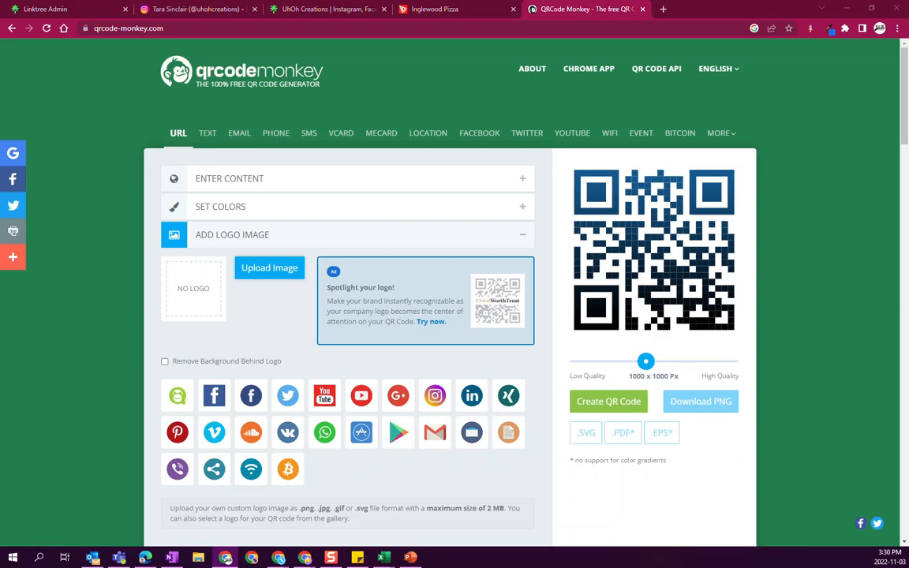
{"action": "double_click", "coordinate": [120, 337]}
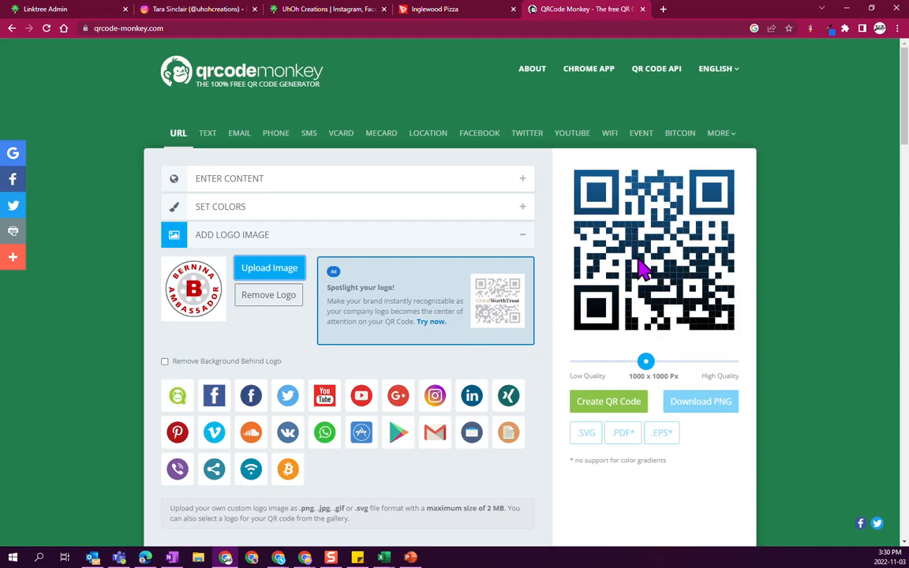
{"action": "left_click", "coordinate": [202, 363]}
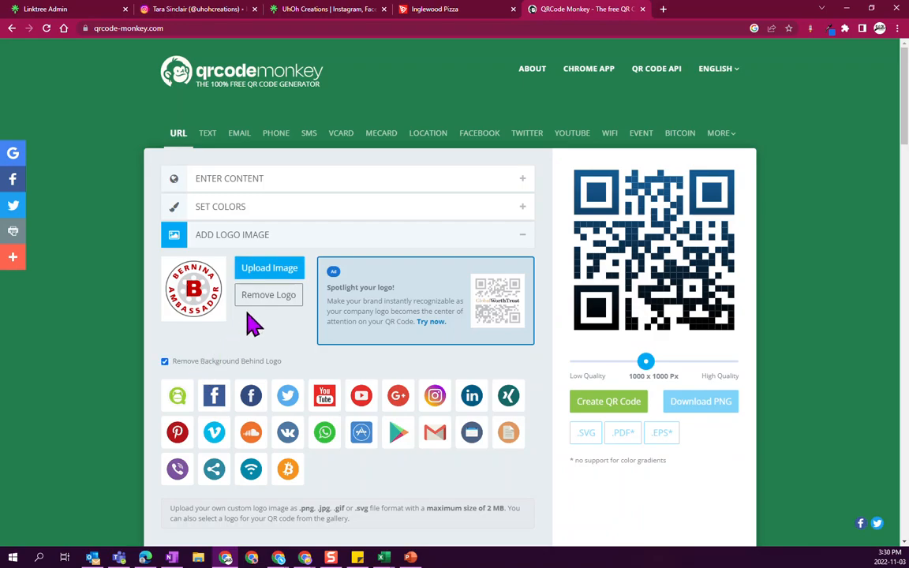
Choose the fourth pattern in the first row as the QR code's body shape in the design options.
{"action": "scroll", "coordinate": [254, 320], "scroll_direction": "down", "scroll_amount": 1}
{"action": "scroll", "coordinate": [249, 323], "scroll_direction": "down", "scroll_amount": 2}
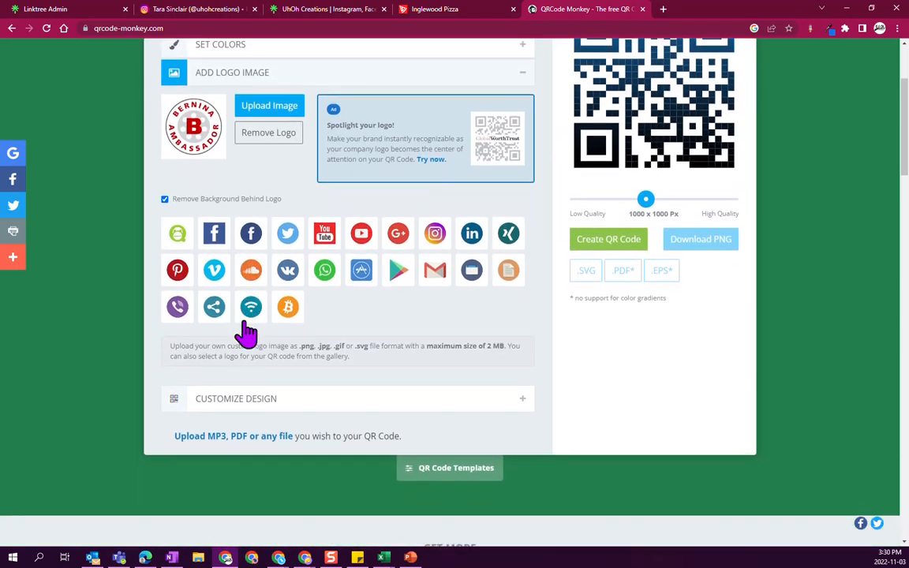
{"action": "left_click", "coordinate": [256, 400]}
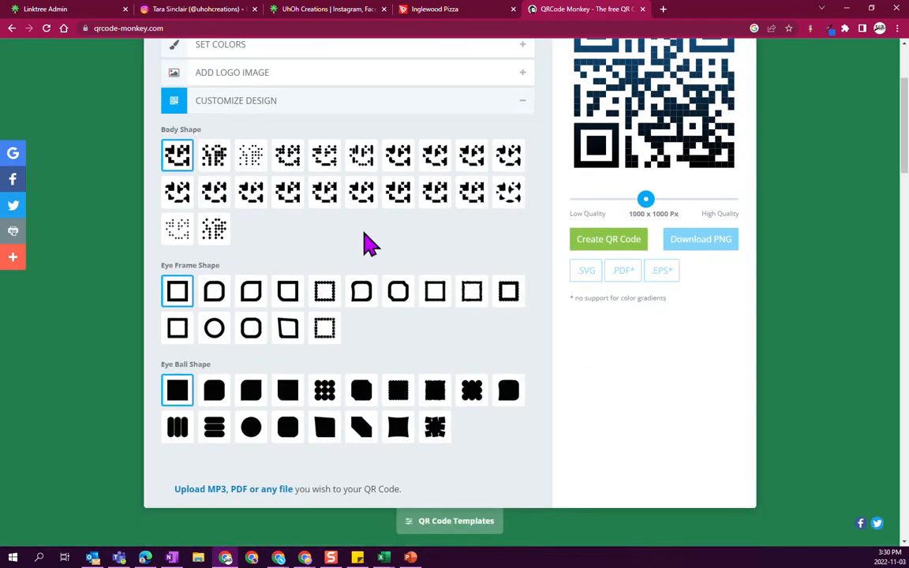
{"action": "scroll", "coordinate": [368, 244], "scroll_direction": "up", "scroll_amount": 1}
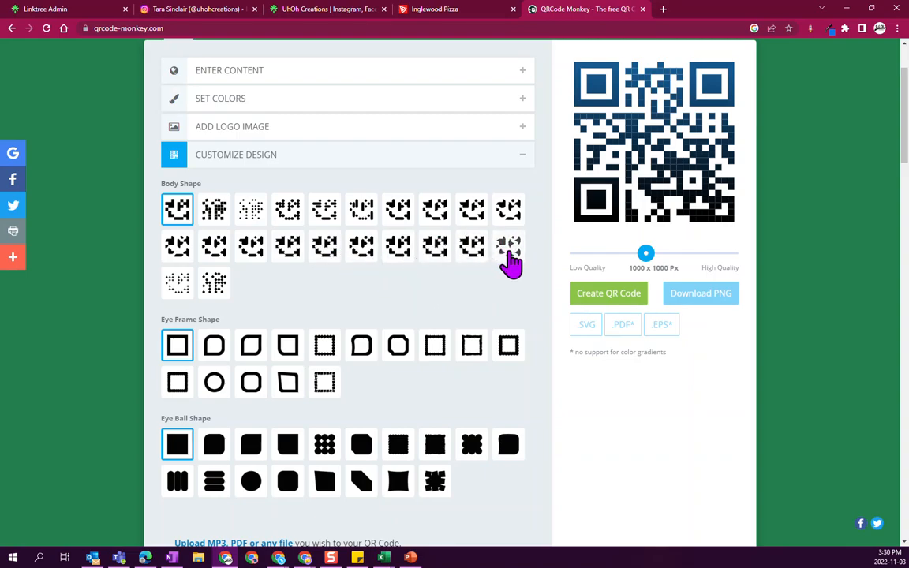
{"action": "left_click", "coordinate": [281, 225]}
{"action": "scroll", "coordinate": [136, 290], "scroll_direction": "up", "scroll_amount": 2}
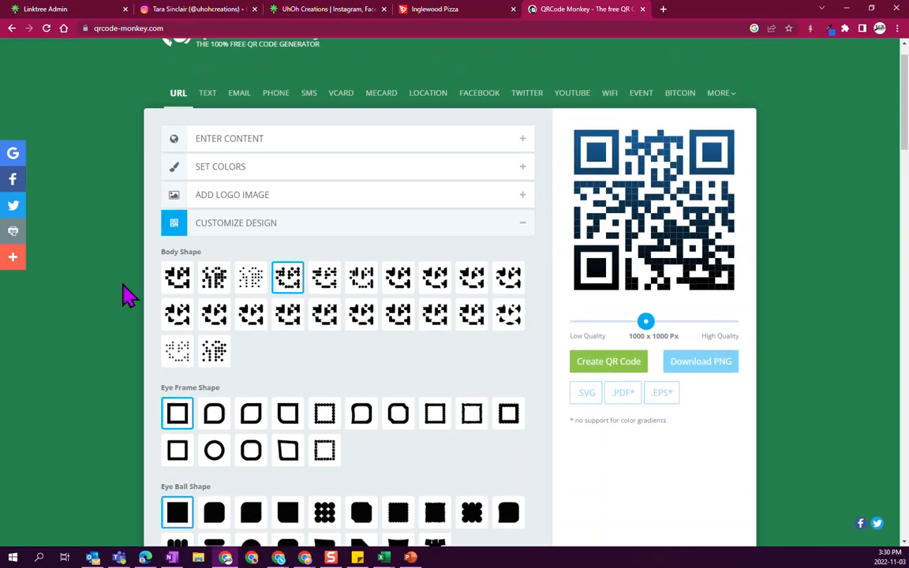
Set the QR code's eye frame shape to the circle.
{"action": "scroll", "coordinate": [125, 296], "scroll_direction": "down", "scroll_amount": 2}
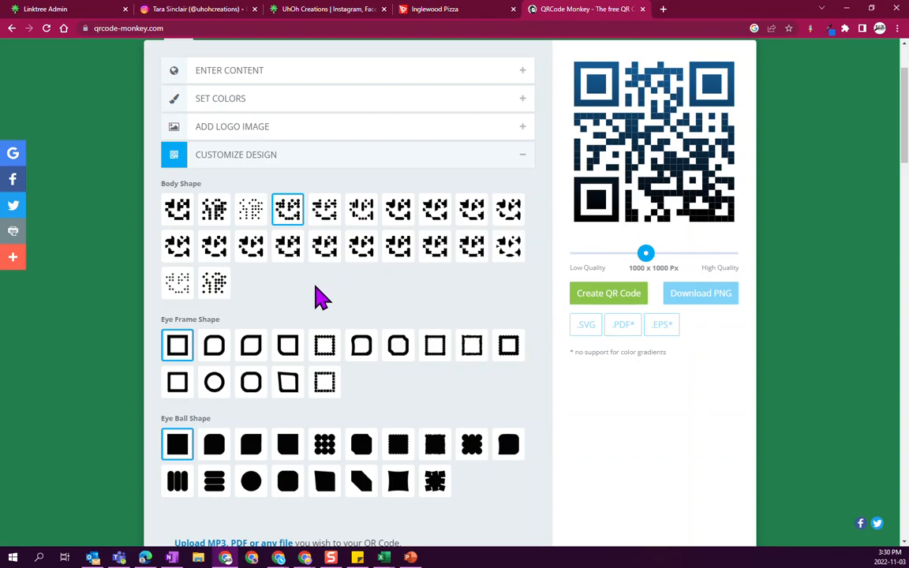
{"action": "scroll", "coordinate": [369, 304], "scroll_direction": "up", "scroll_amount": 1}
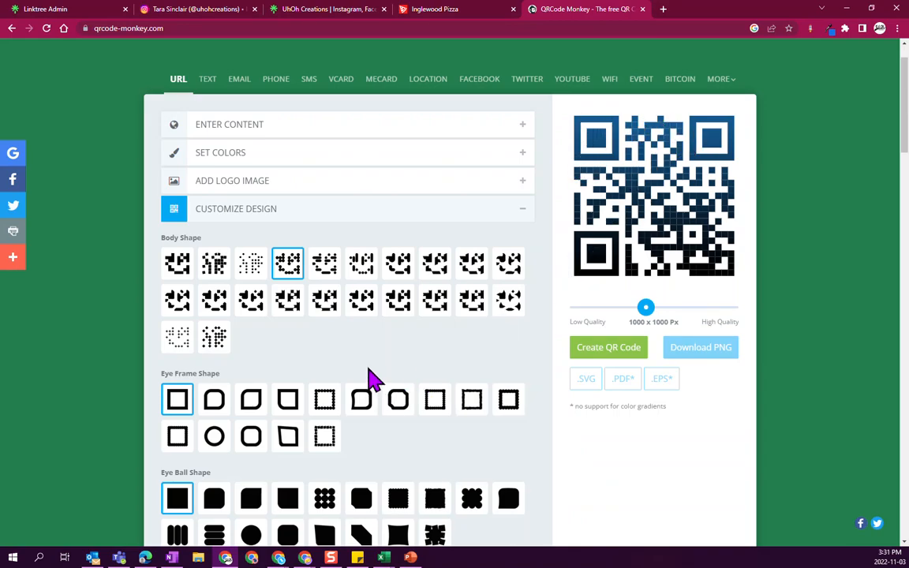
{"action": "scroll", "coordinate": [369, 380], "scroll_direction": "down", "scroll_amount": 1}
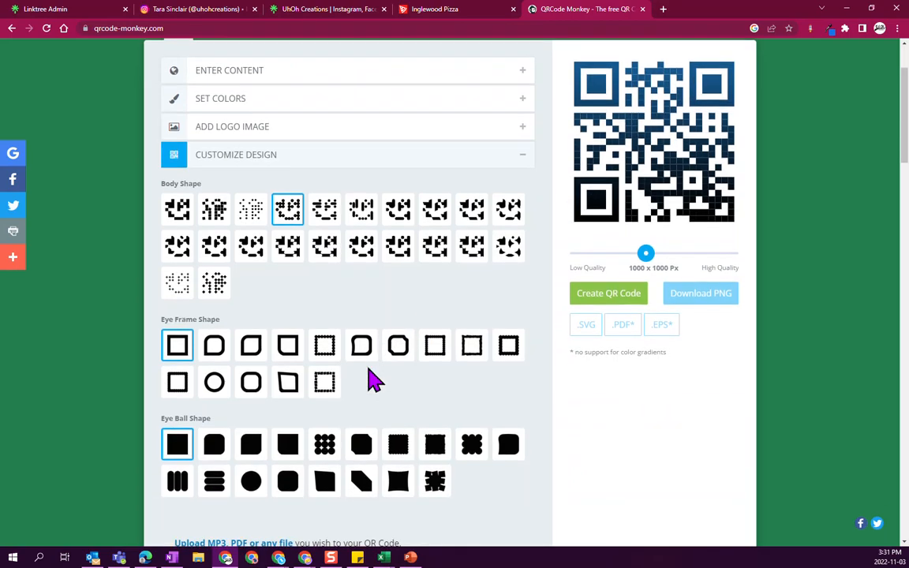
{"action": "left_click", "coordinate": [214, 383]}
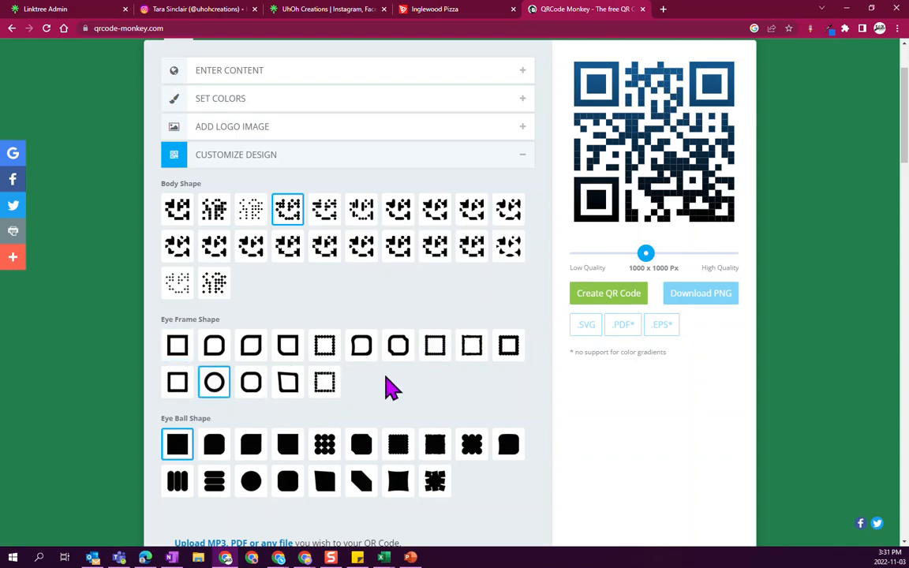
{"action": "scroll", "coordinate": [392, 385], "scroll_direction": "down", "scroll_amount": 2}
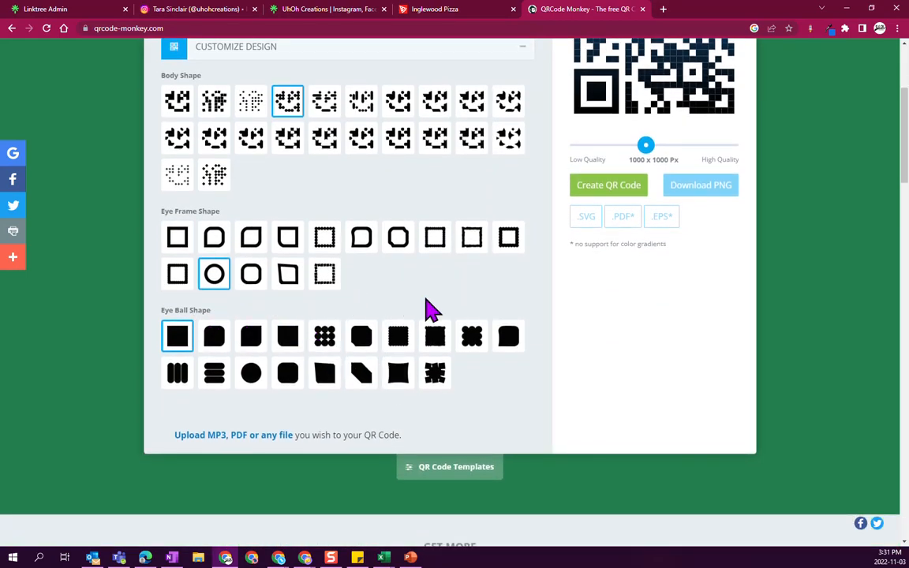
Set the QR code's eye ball shape to the three-by-three grid of dots.
{"action": "scroll", "coordinate": [427, 308], "scroll_direction": "up", "scroll_amount": 3}
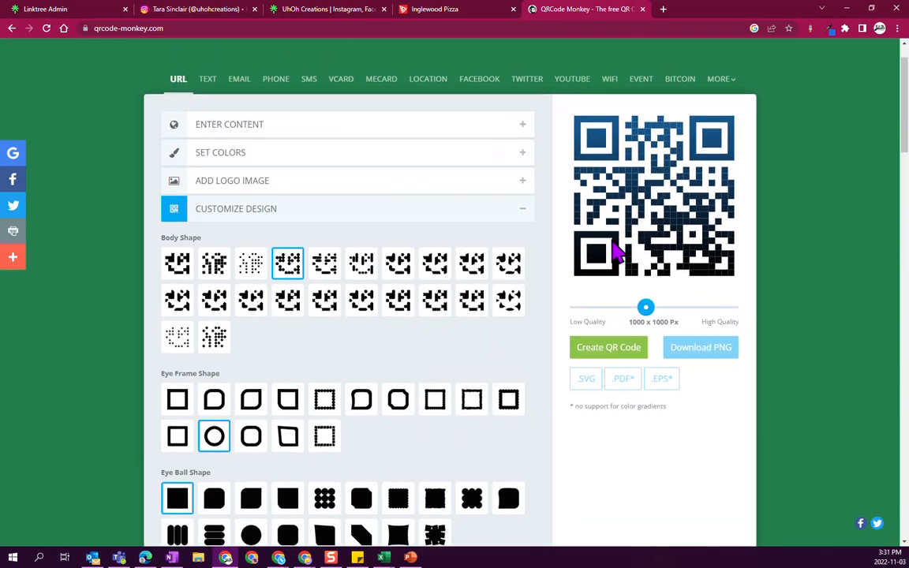
{"action": "scroll", "coordinate": [346, 431], "scroll_direction": "down", "scroll_amount": 2}
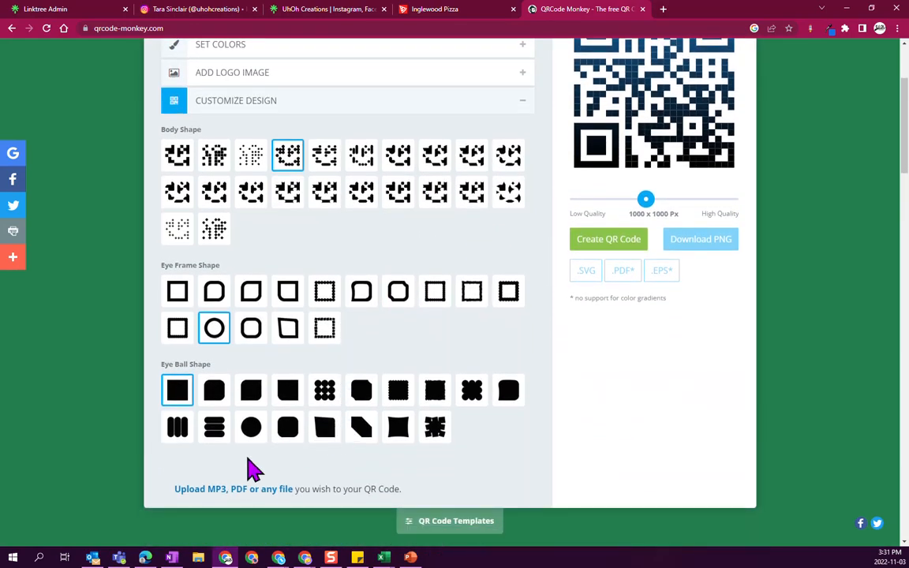
{"action": "left_click", "coordinate": [326, 392]}
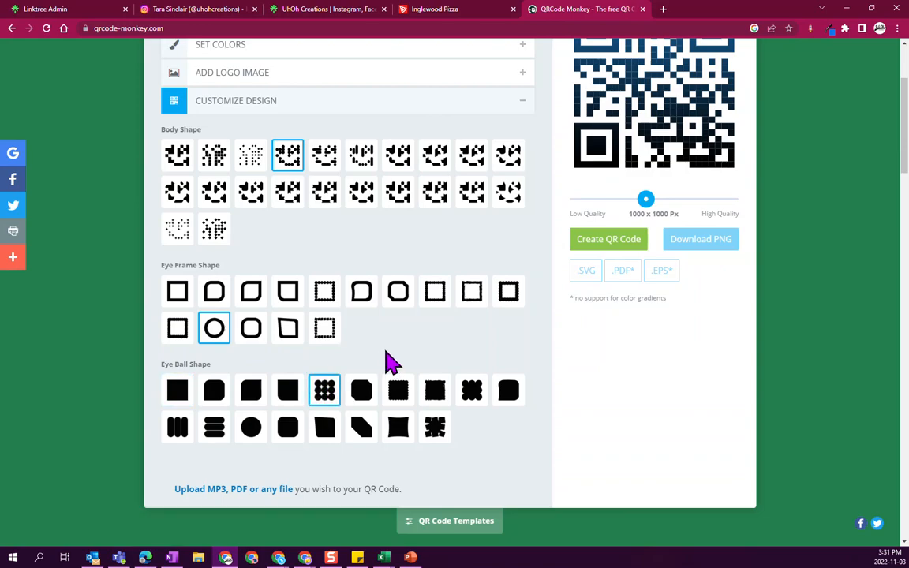
{"action": "scroll", "coordinate": [386, 248], "scroll_direction": "up", "scroll_amount": 2}
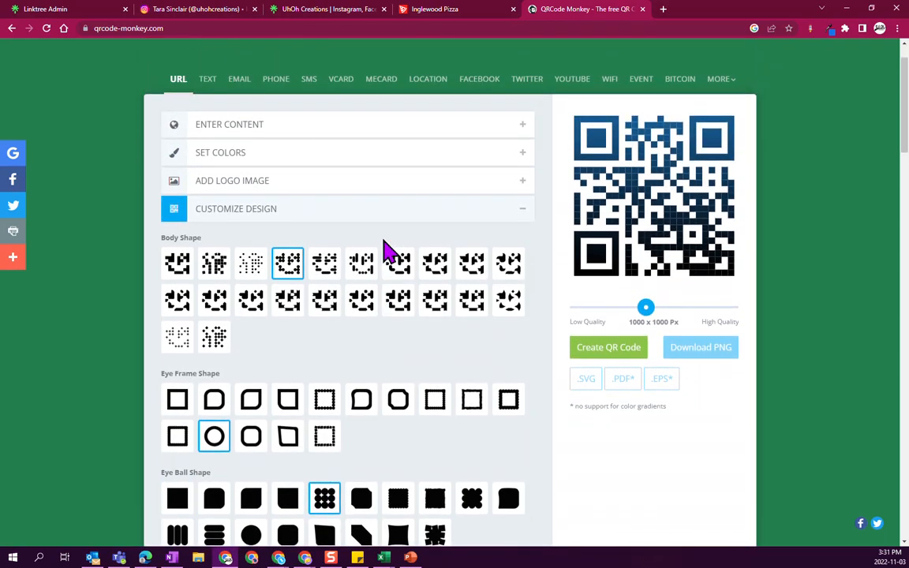
Collapse the design options, then generate the customized QR code and download it as a PNG at 1000 x 1000 px.
{"action": "left_click", "coordinate": [523, 214]}
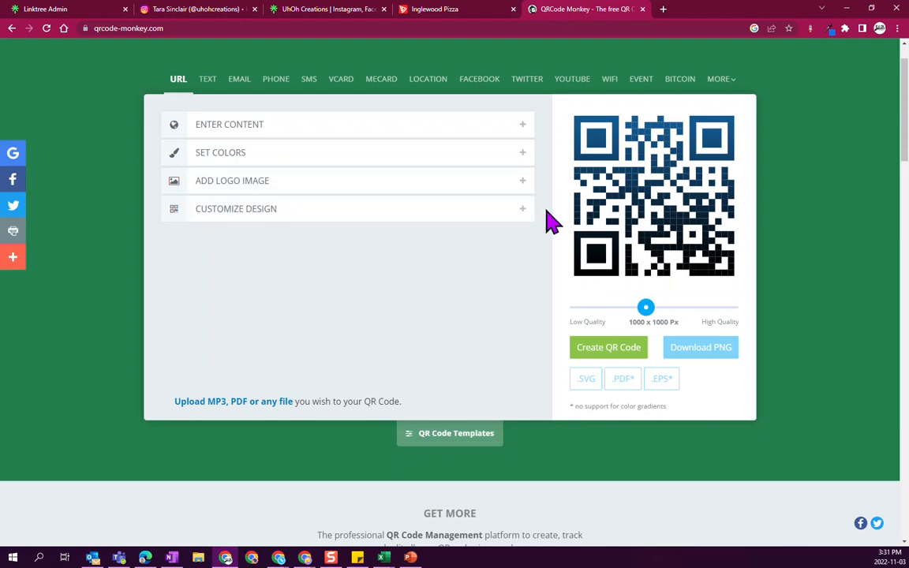
{"action": "left_click", "coordinate": [599, 362]}
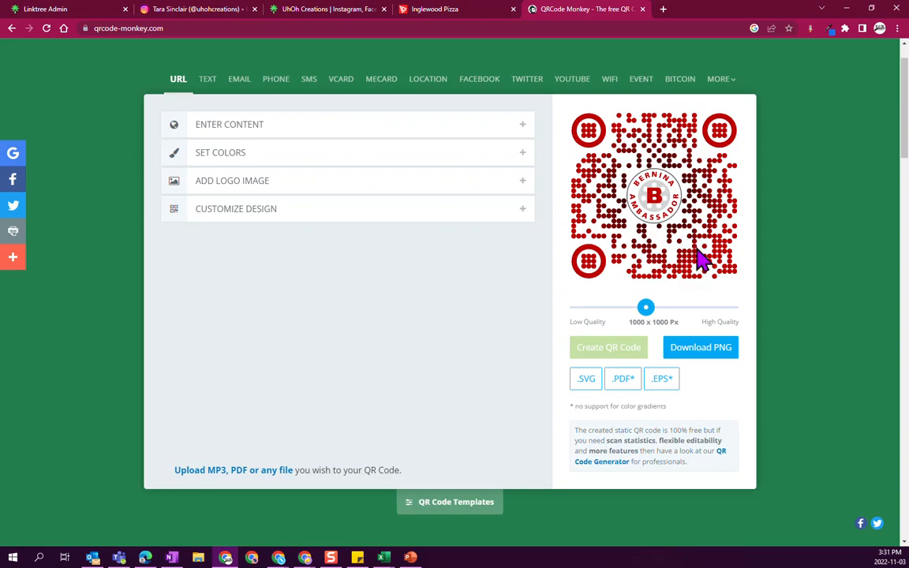
{"action": "left_click", "coordinate": [718, 365]}
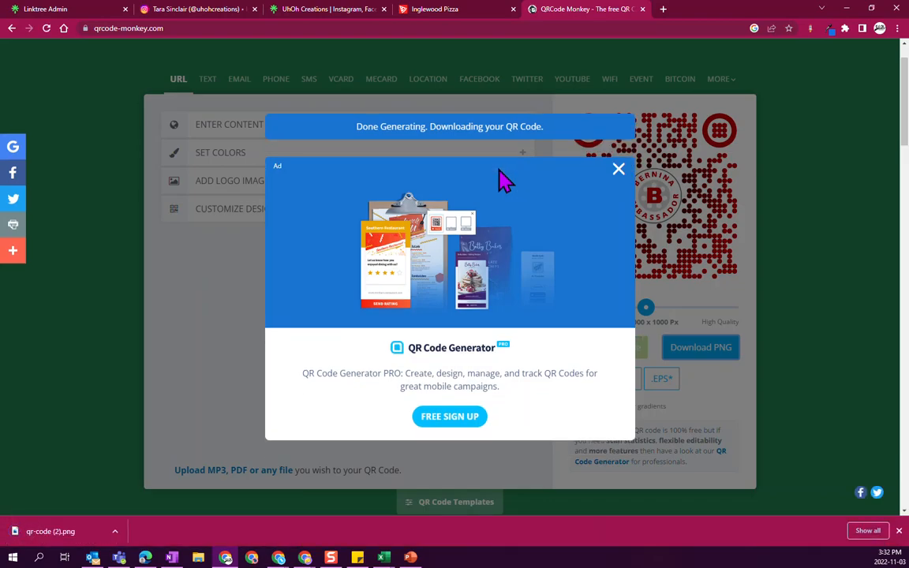
Open the downloaded QR code image and view it alongside the public UhOh Creations Linktree page.
{"action": "left_click", "coordinate": [116, 531]}
{"action": "left_click", "coordinate": [135, 496]}
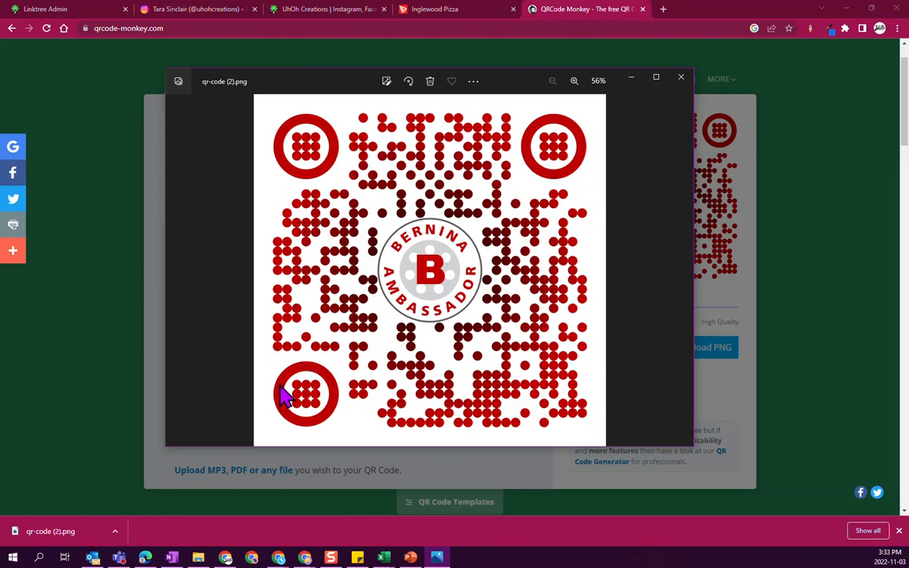
{"action": "left_click", "coordinate": [330, 9]}
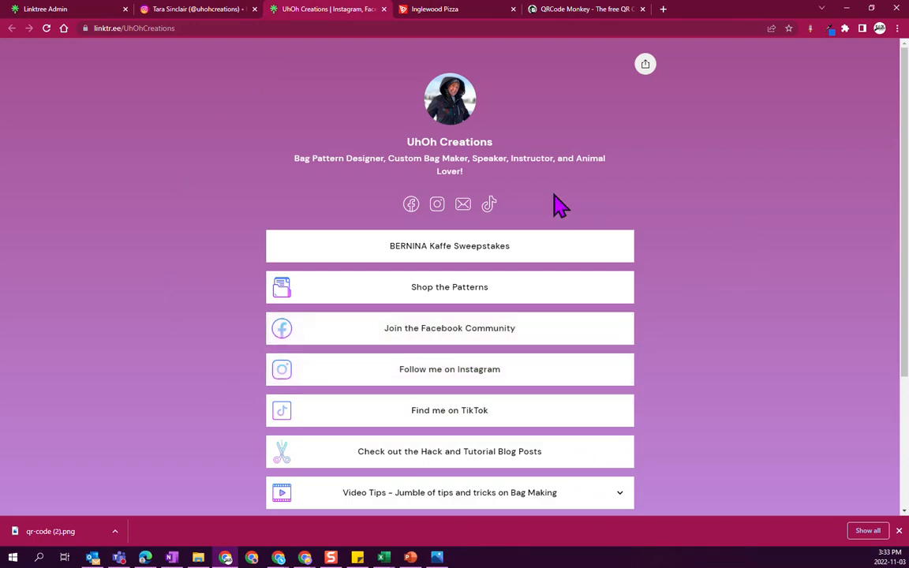
{"action": "left_click", "coordinate": [597, 9]}
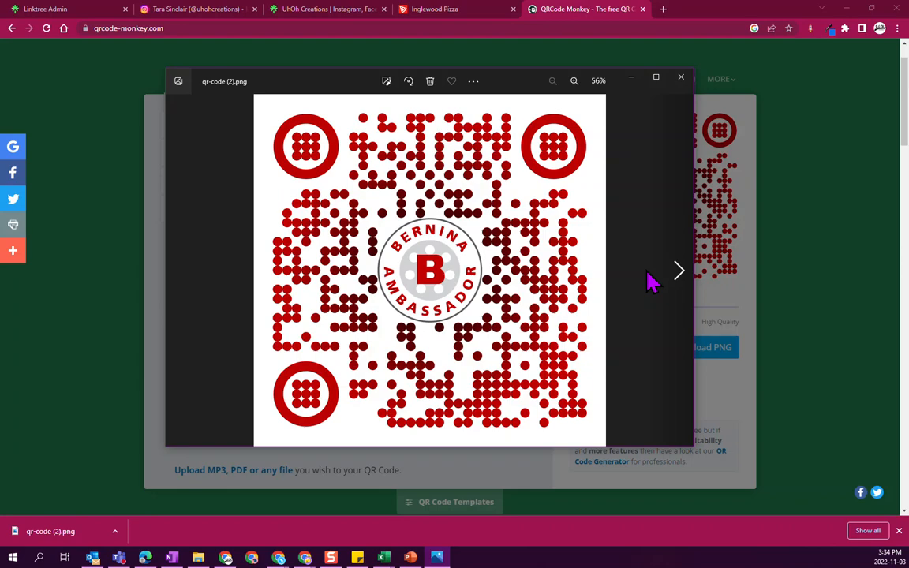
{"action": "left_click", "coordinate": [347, 10]}
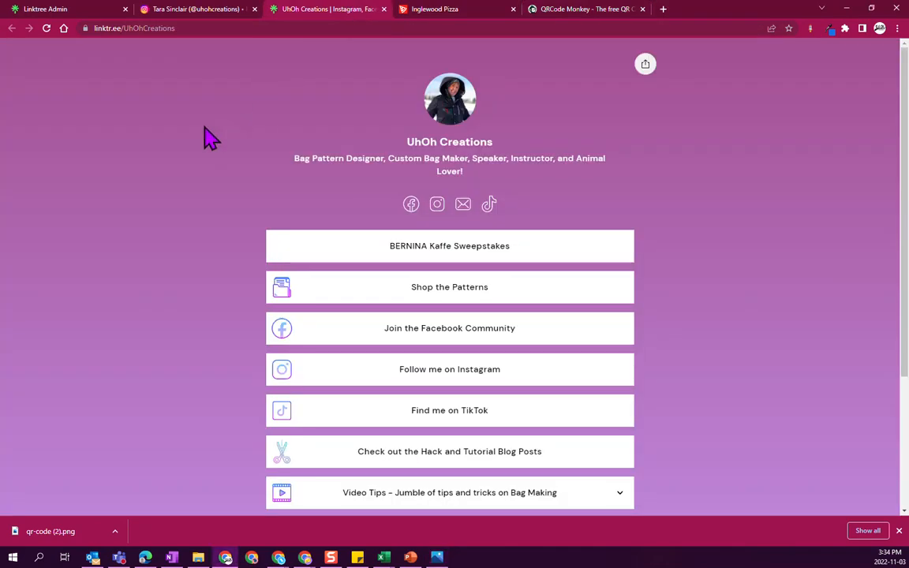